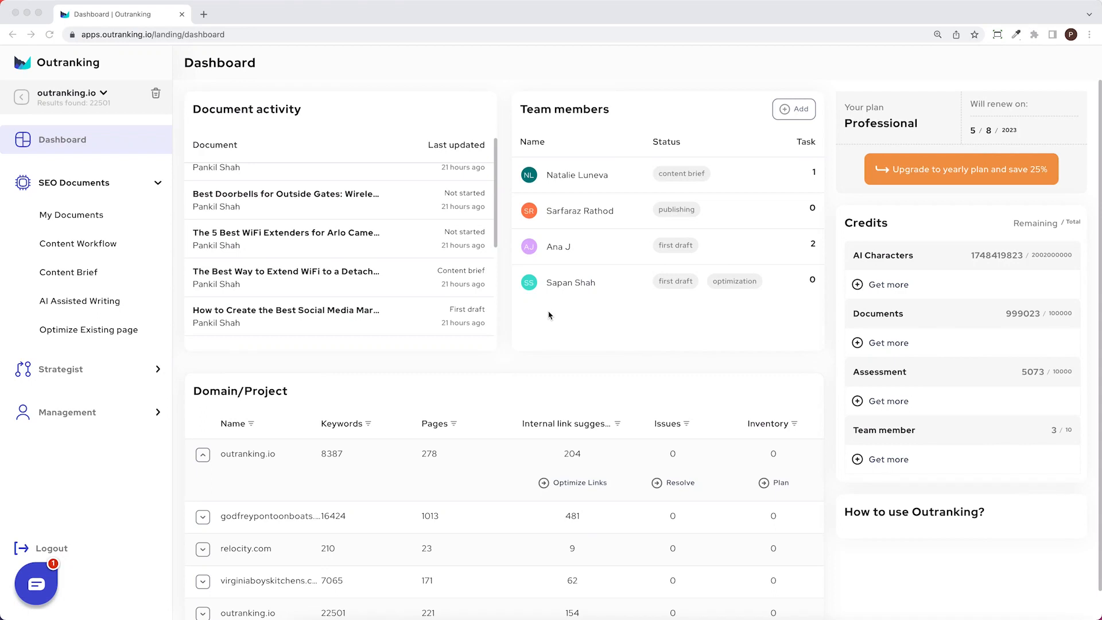
Create a new AI-assisted writing document for the primary keyword "best iphone screen protector".
{"action": "left_click", "coordinate": [75, 308]}
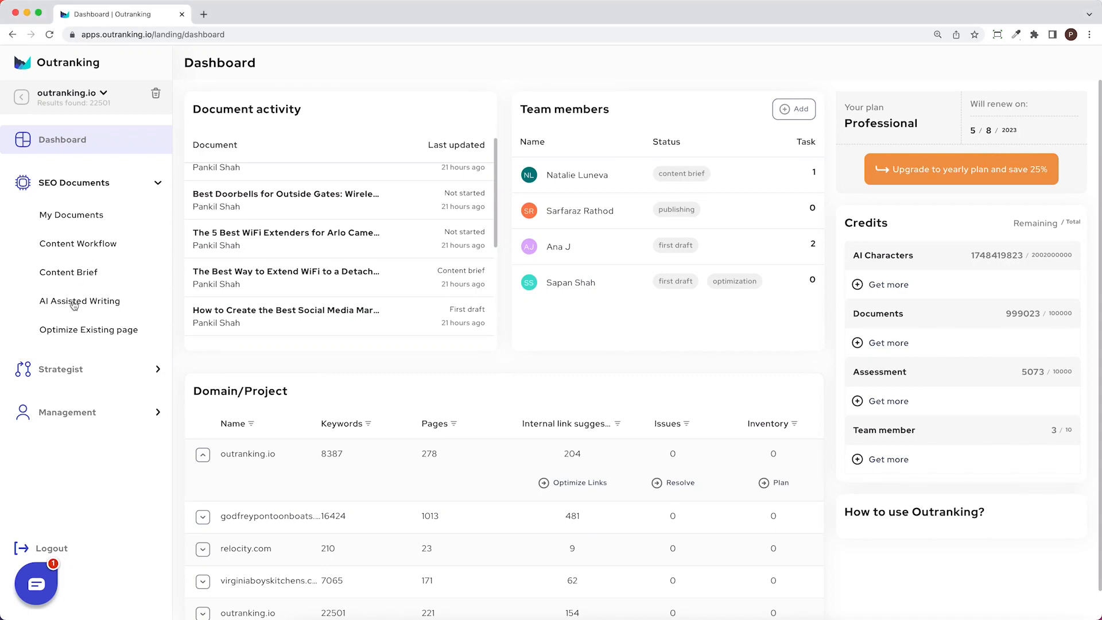
{"action": "left_click", "coordinate": [68, 305]}
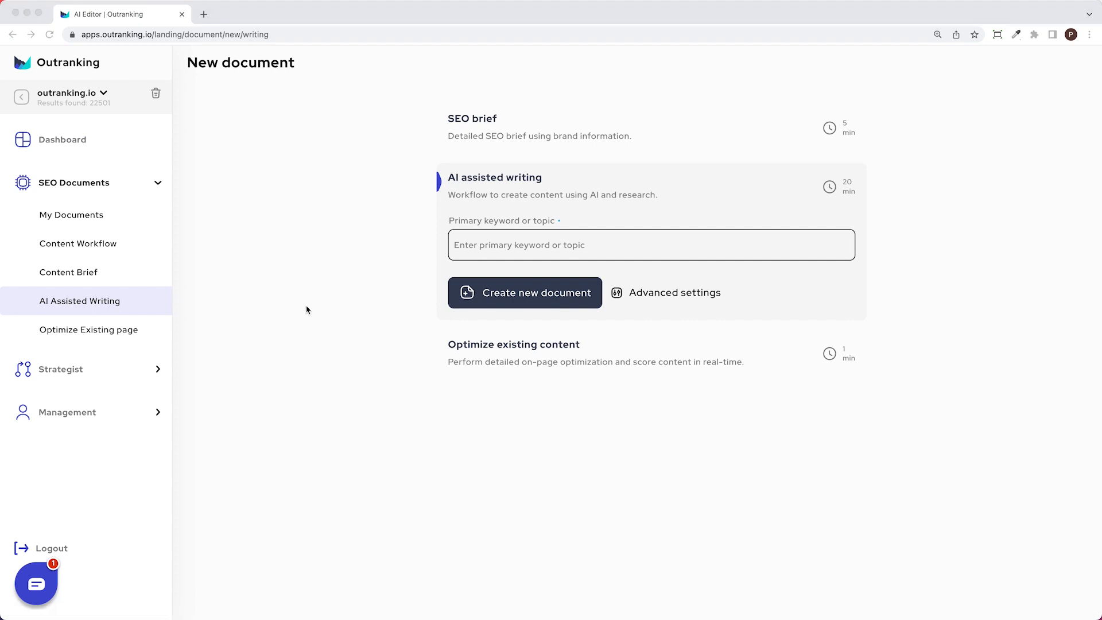
{"action": "left_click", "coordinate": [499, 251]}
{"action": "left_click", "coordinate": [487, 246]}
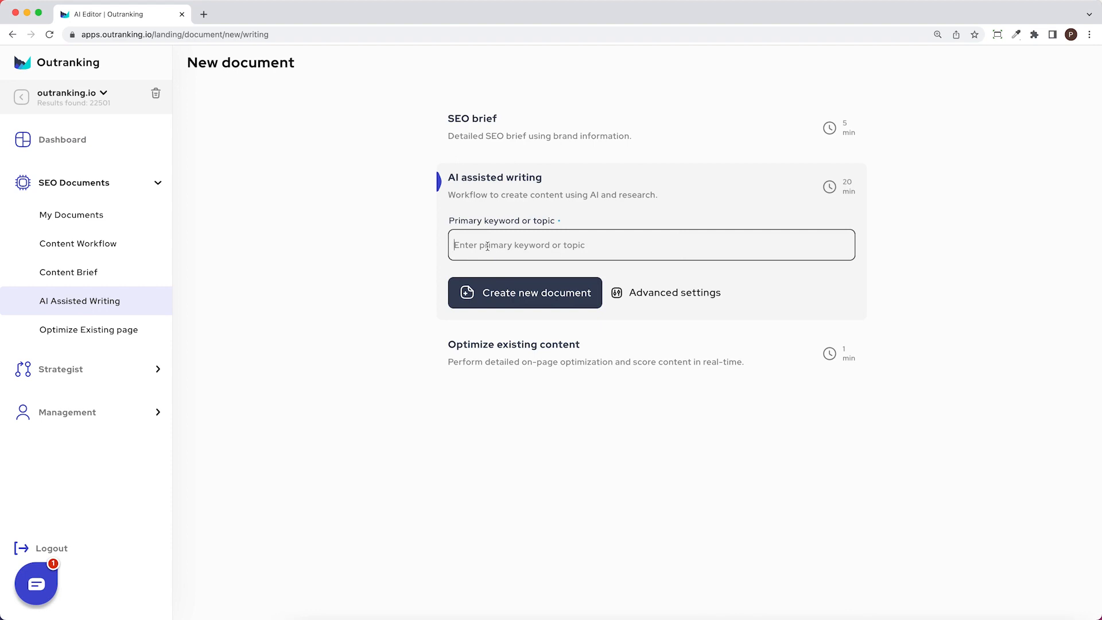
{"action": "type", "text": "best iphone screen protector"}
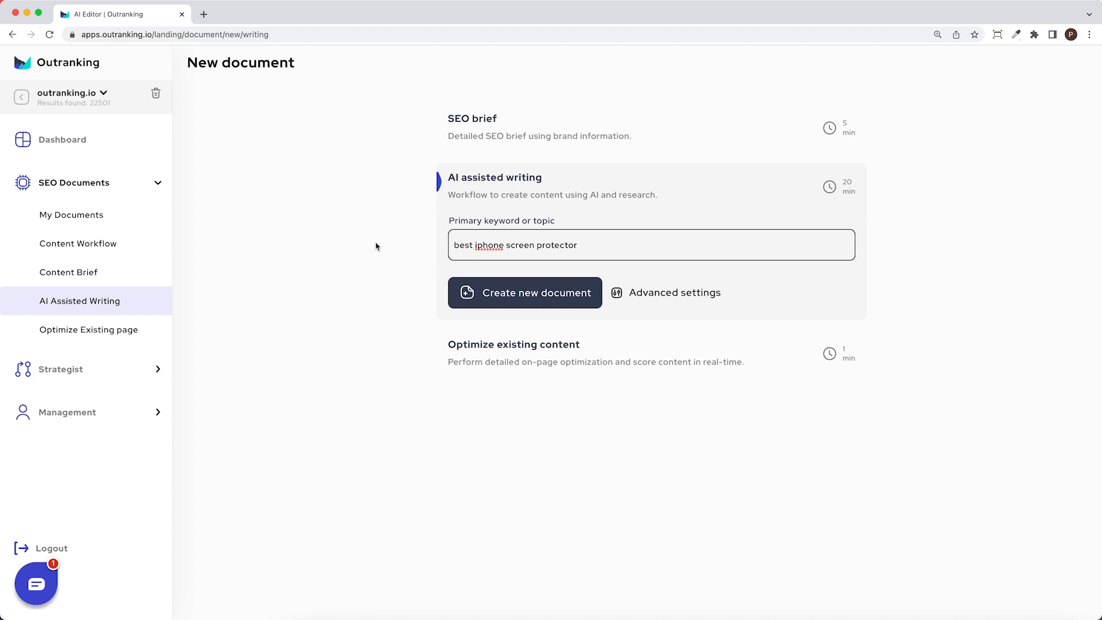
{"action": "left_click", "coordinate": [527, 304]}
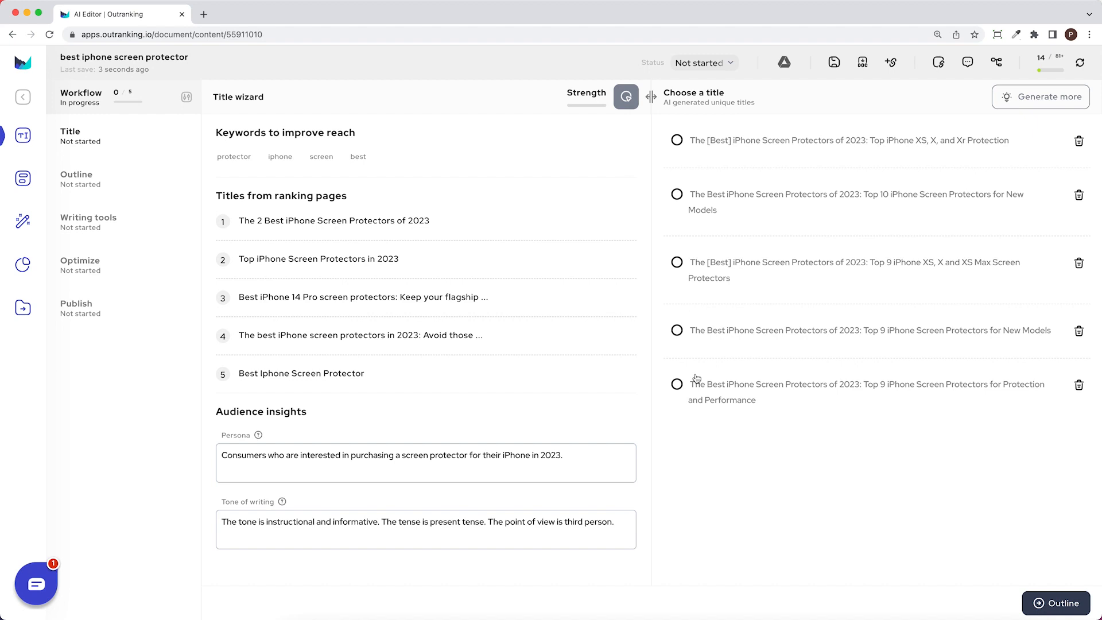
Compare the strength of the five AI-generated titles by selecting each one in turn.
{"action": "left_click", "coordinate": [677, 141]}
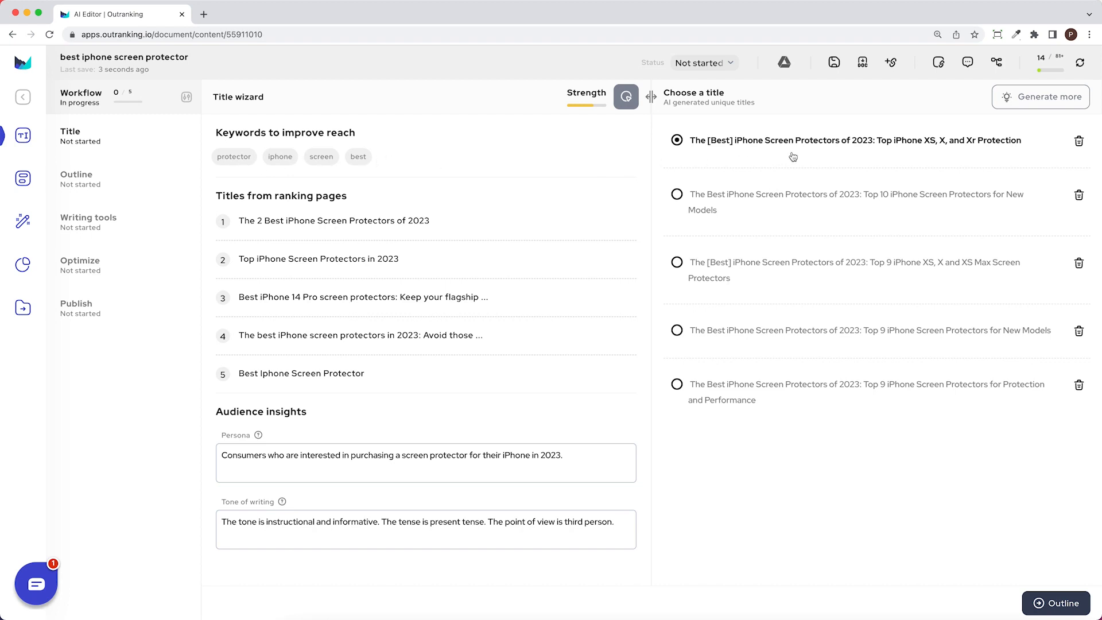
{"action": "left_click", "coordinate": [677, 195]}
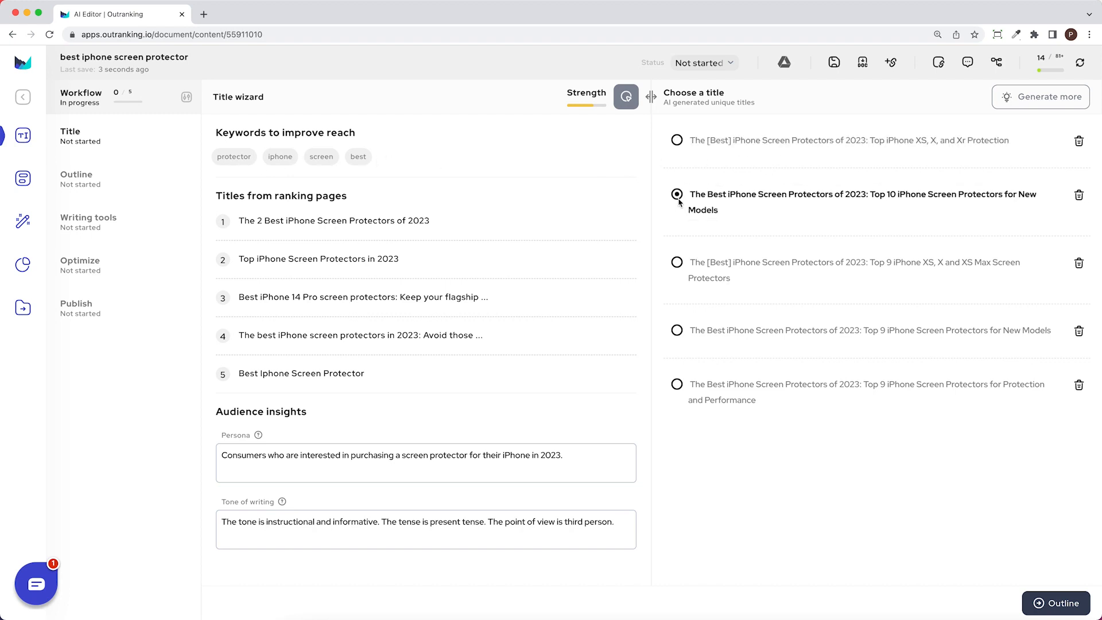
{"action": "left_click", "coordinate": [677, 263]}
{"action": "left_click", "coordinate": [677, 331]}
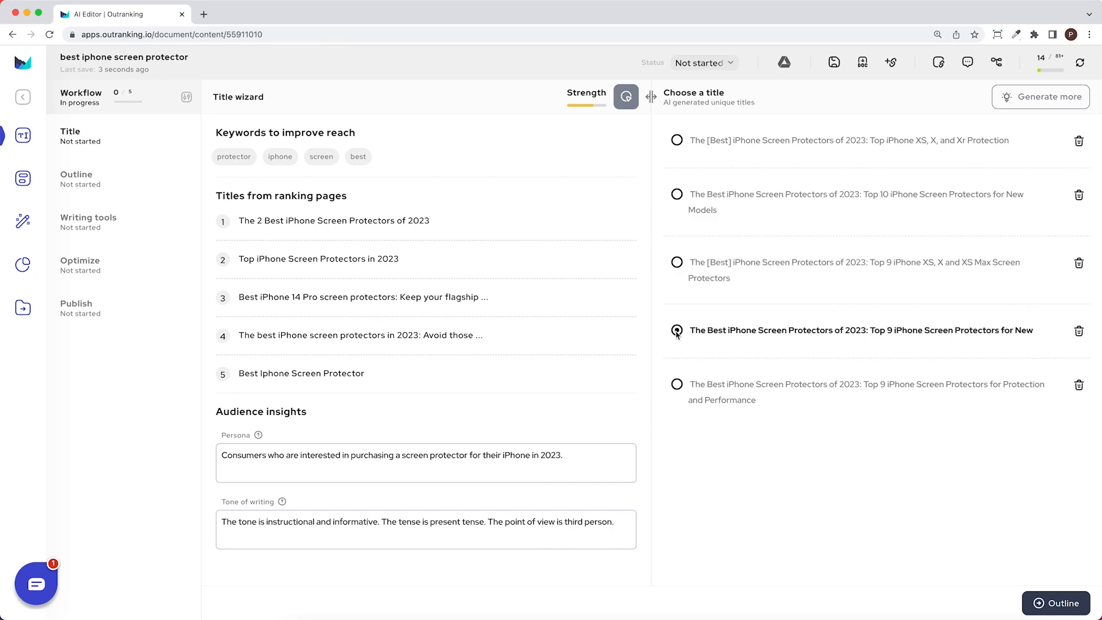
{"action": "left_click", "coordinate": [677, 385]}
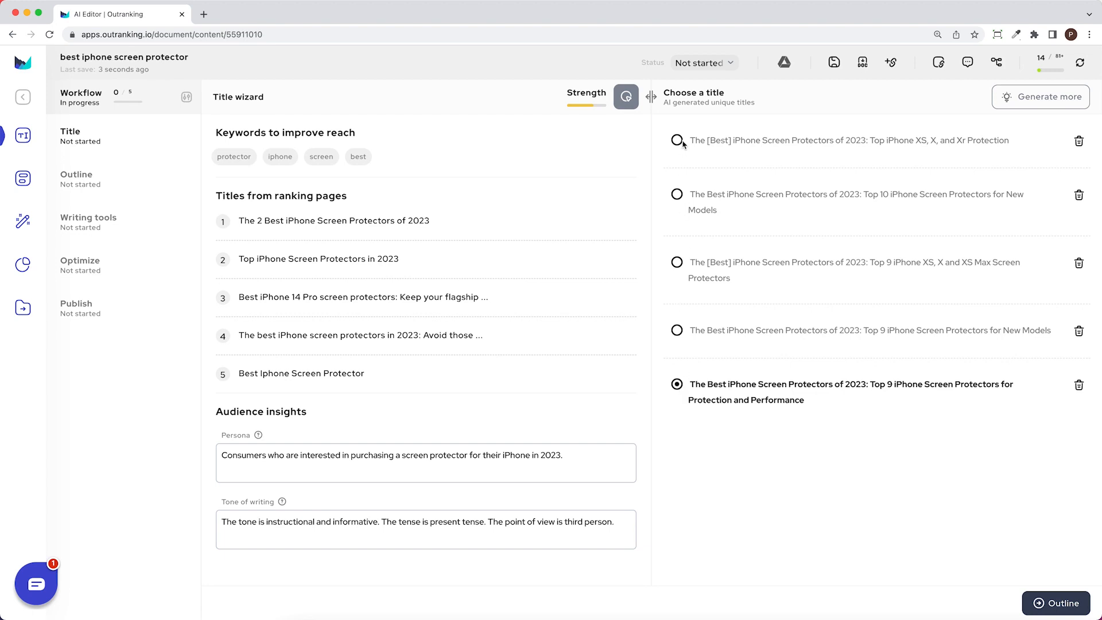
Choose the "Top 10 iPhone Screen Protectors for New Models" title and shorten it to "The Best iPhone Screen Protectors of 2023".
{"action": "left_click", "coordinate": [678, 195]}
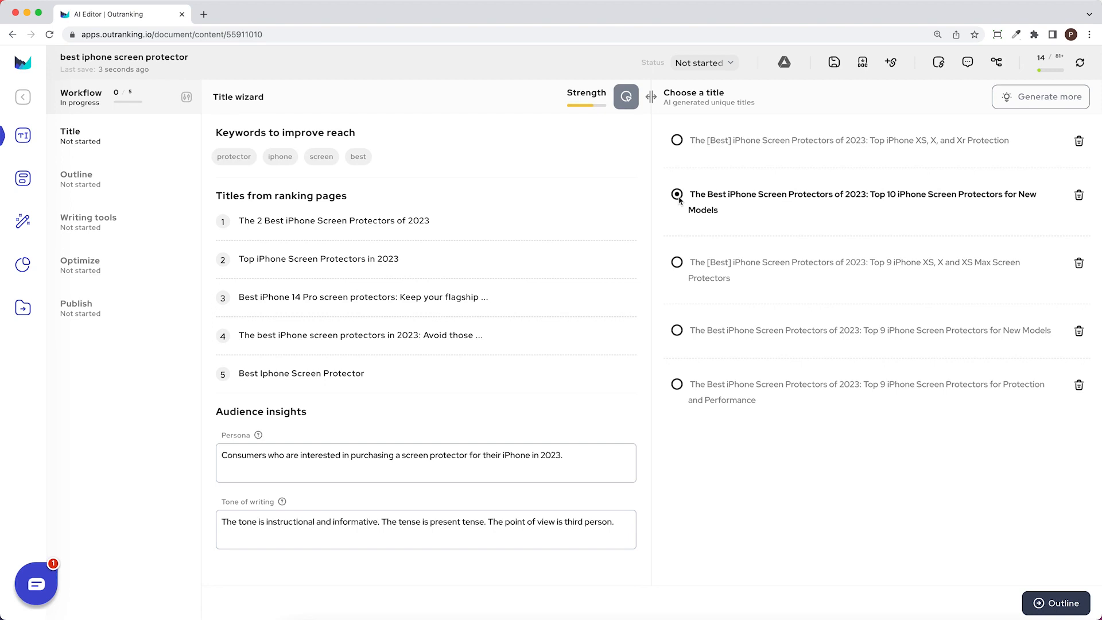
{"action": "left_click_drag", "start_coordinate": [871, 194], "coordinate": [1039, 208]}
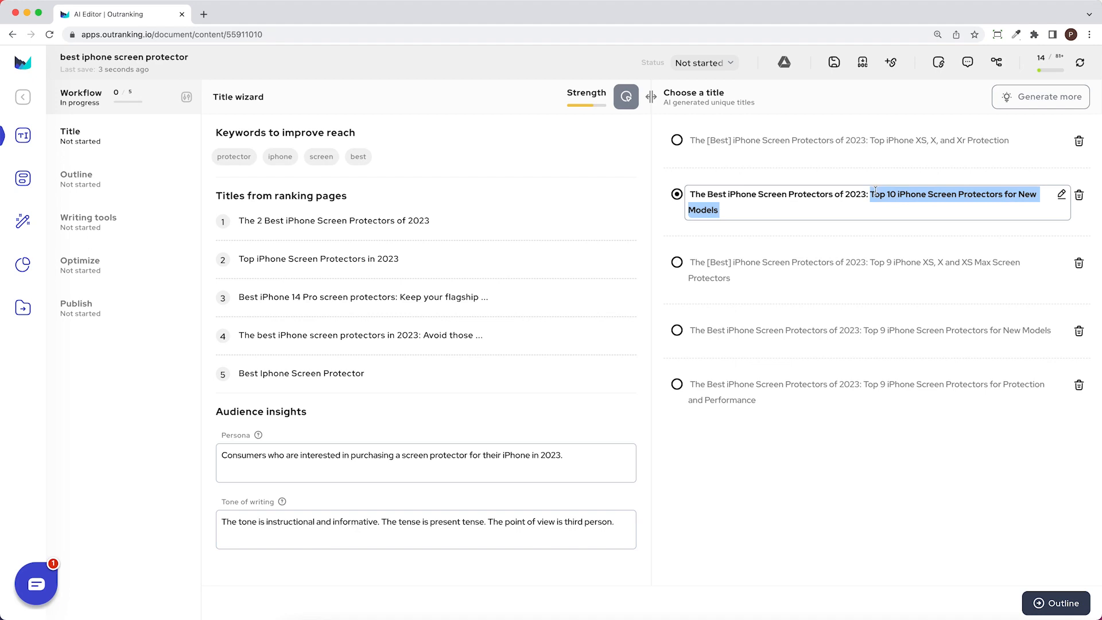
{"action": "key", "text": "BackSpace"}
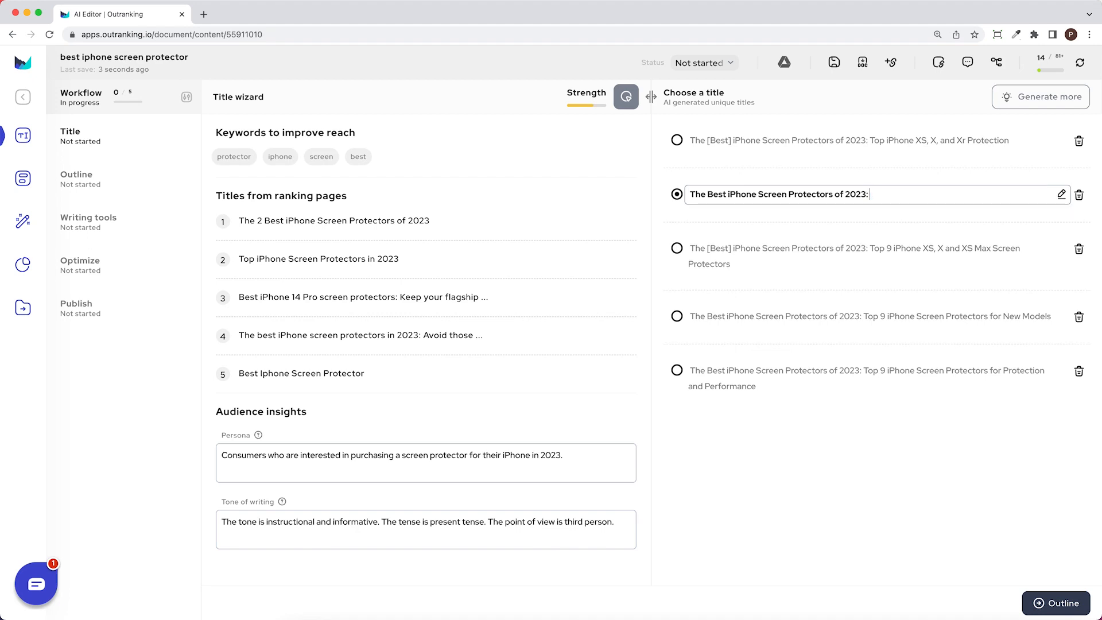
{"action": "key", "text": "BackSpace"}
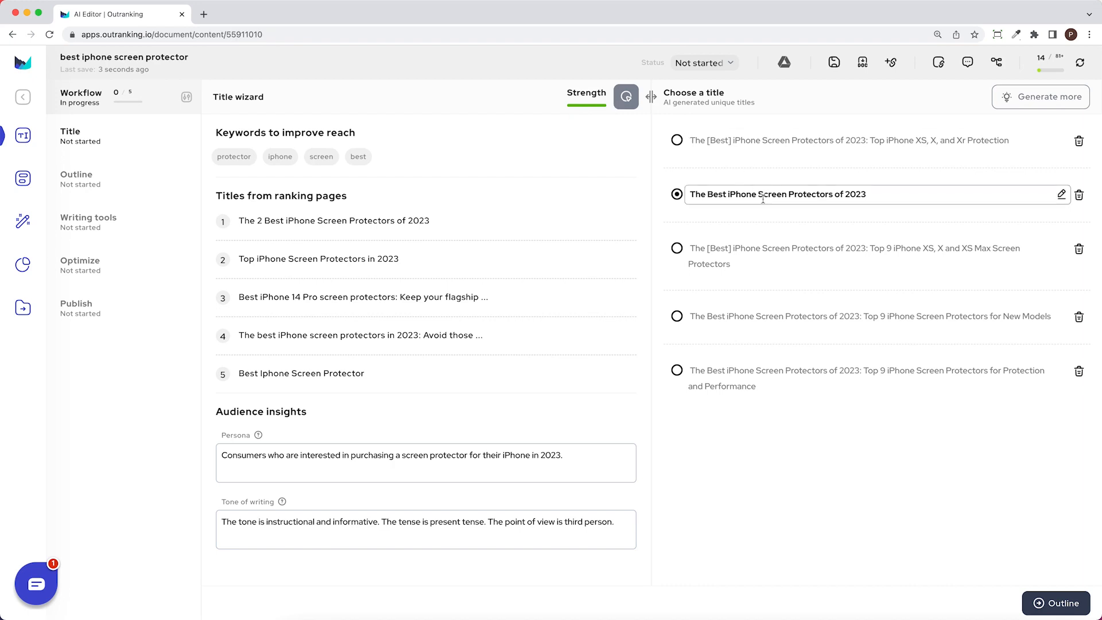
Review the title's strength details, covering target words, search terms and title length, and close them.
{"action": "left_click", "coordinate": [626, 97]}
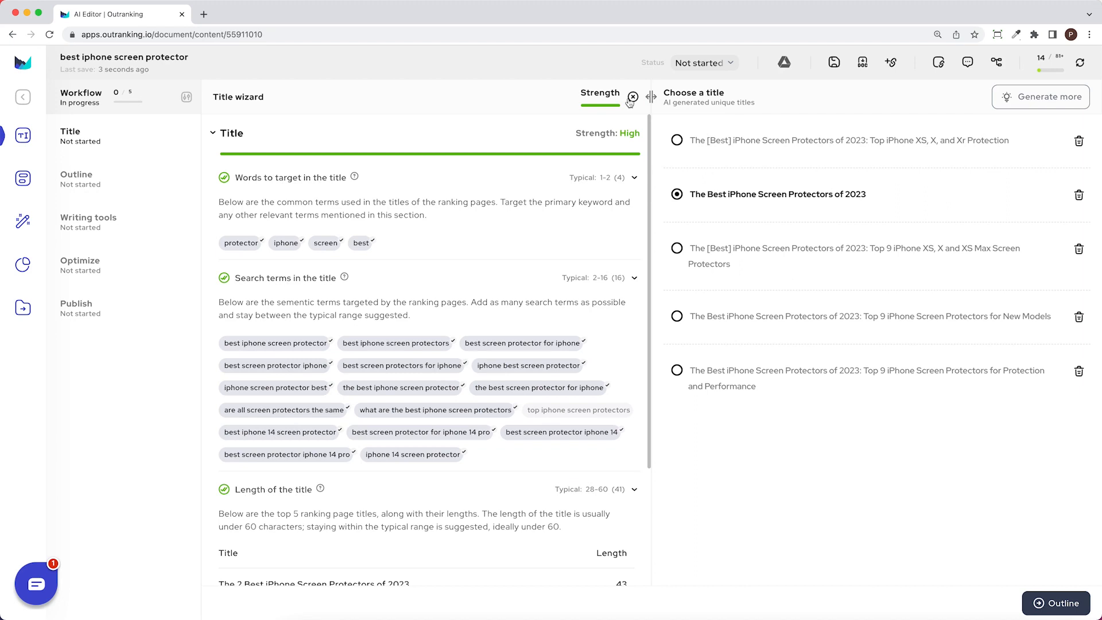
{"action": "scroll", "coordinate": [588, 231], "scroll_direction": "down", "scroll_amount": 3}
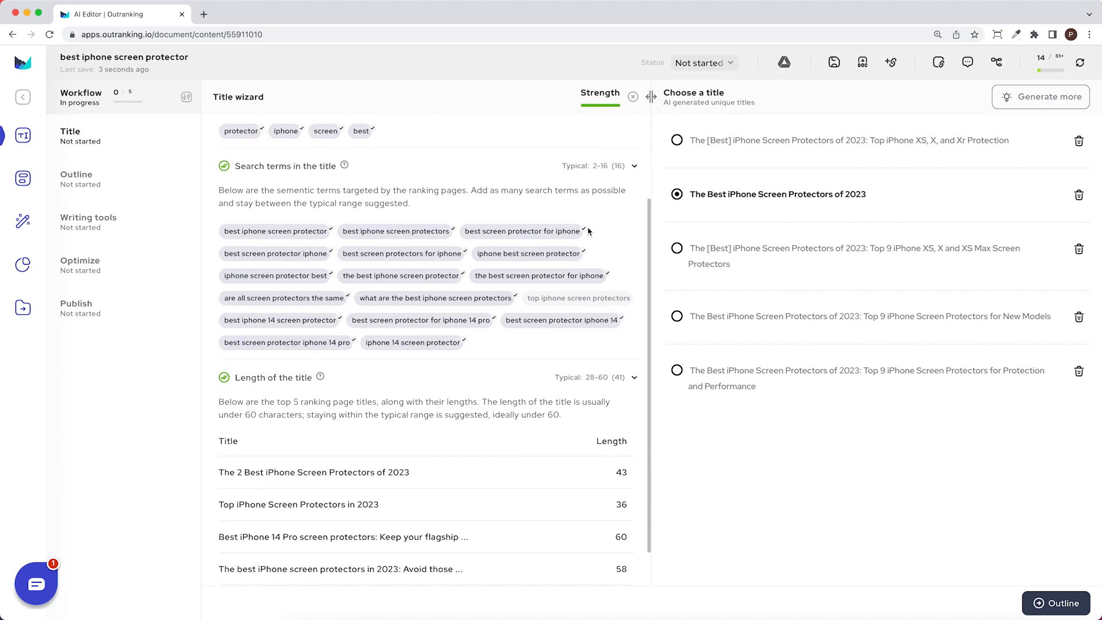
{"action": "scroll", "coordinate": [589, 231], "scroll_direction": "down", "scroll_amount": 2}
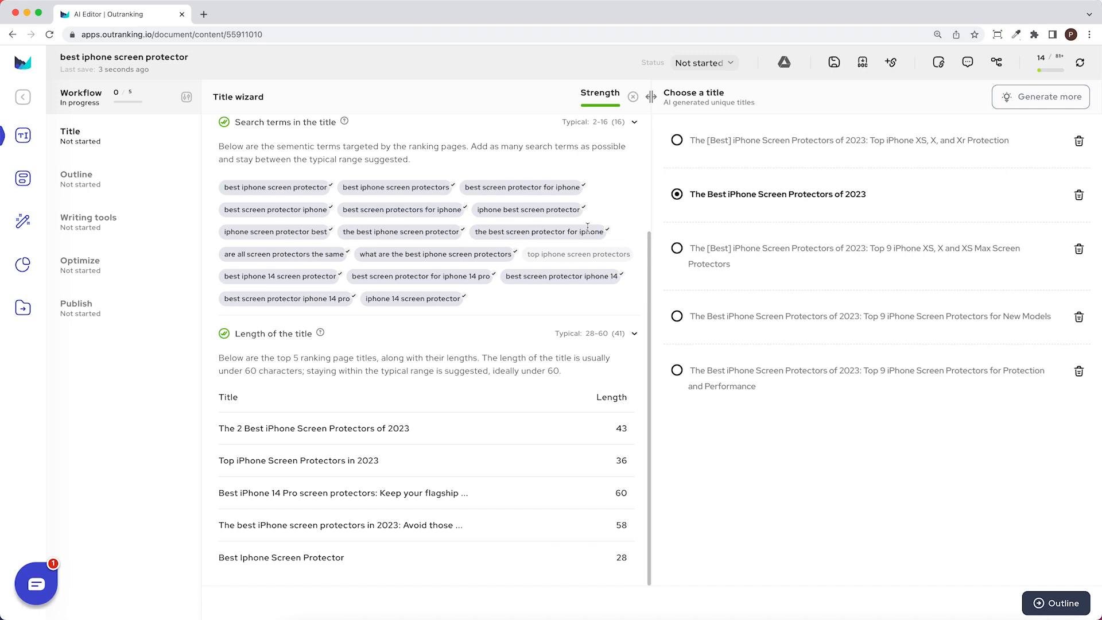
{"action": "left_click", "coordinate": [632, 97]}
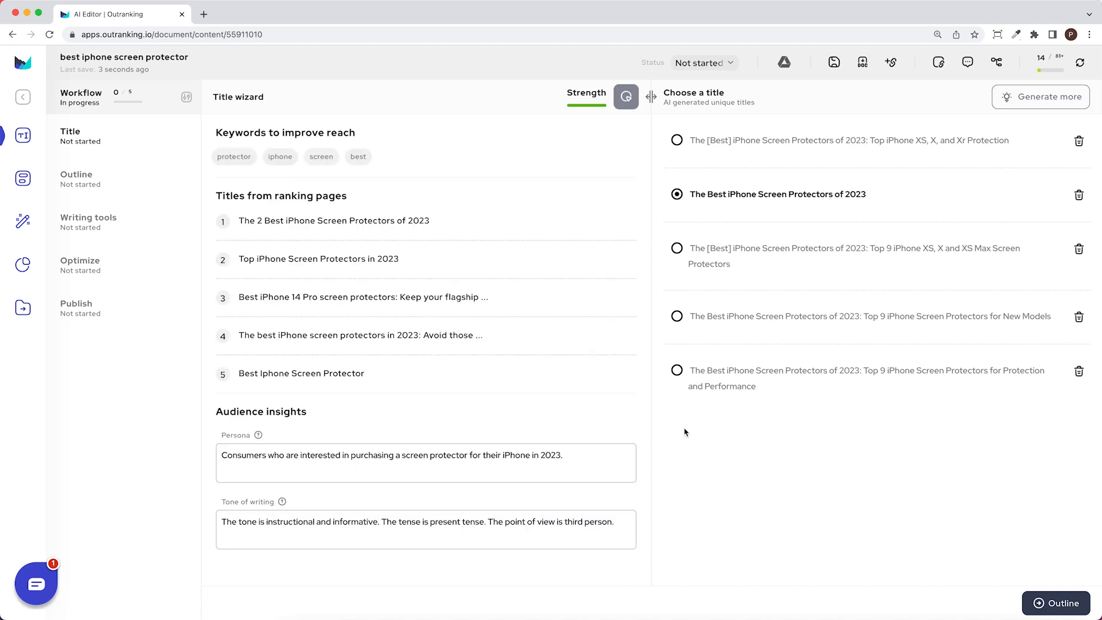
Continue to the outline stage and look through the list of ranking pages.
{"action": "left_click", "coordinate": [1056, 606]}
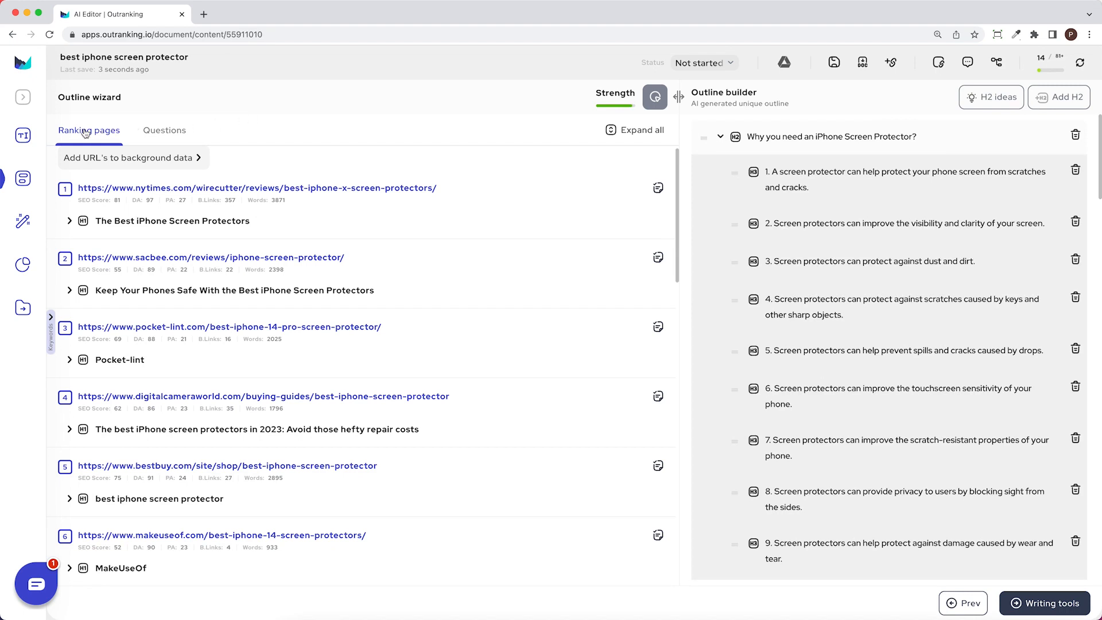
{"action": "scroll", "coordinate": [177, 296], "scroll_direction": "down", "scroll_amount": 5}
{"action": "scroll", "coordinate": [178, 295], "scroll_direction": "down", "scroll_amount": 12}
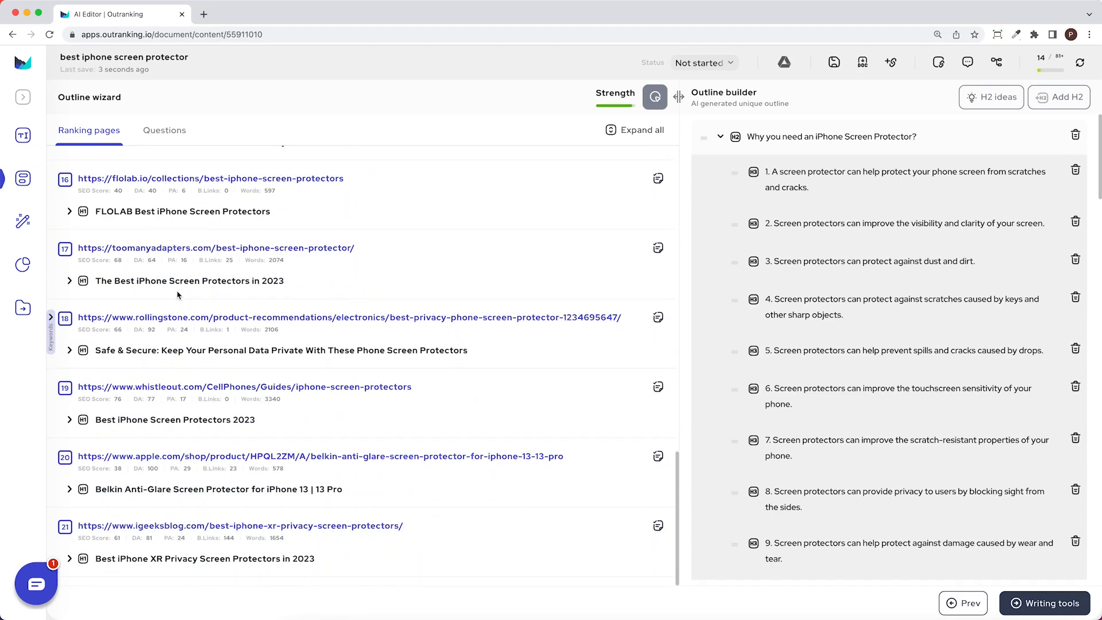
{"action": "scroll", "coordinate": [178, 295], "scroll_direction": "up", "scroll_amount": 18}
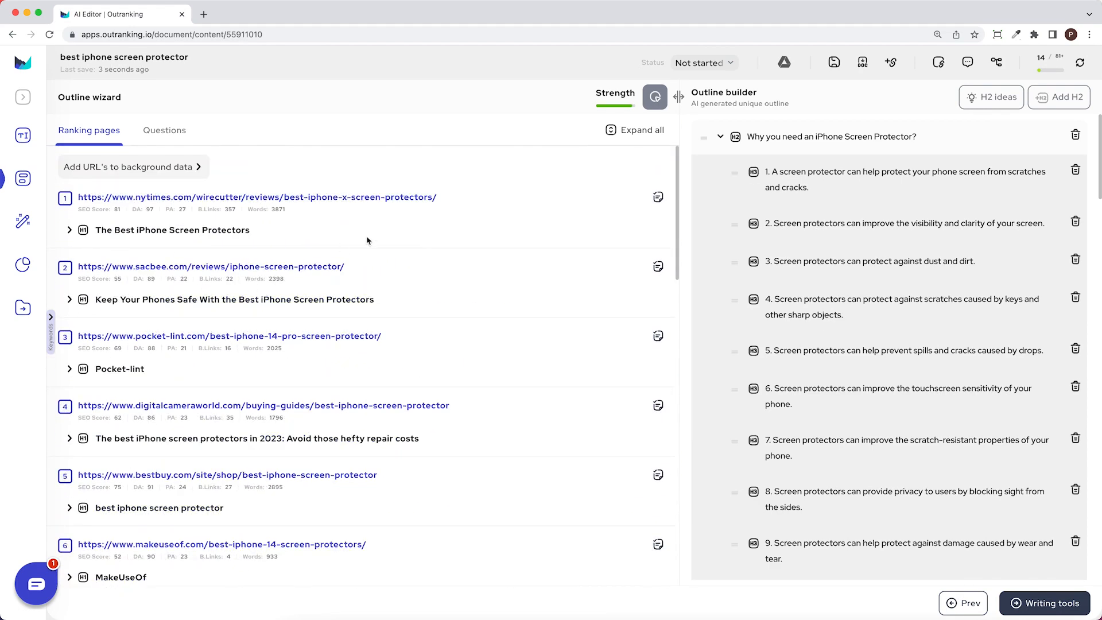
Expand the headings of all ranking pages and examine how the competitors structure their articles.
{"action": "left_click", "coordinate": [69, 231]}
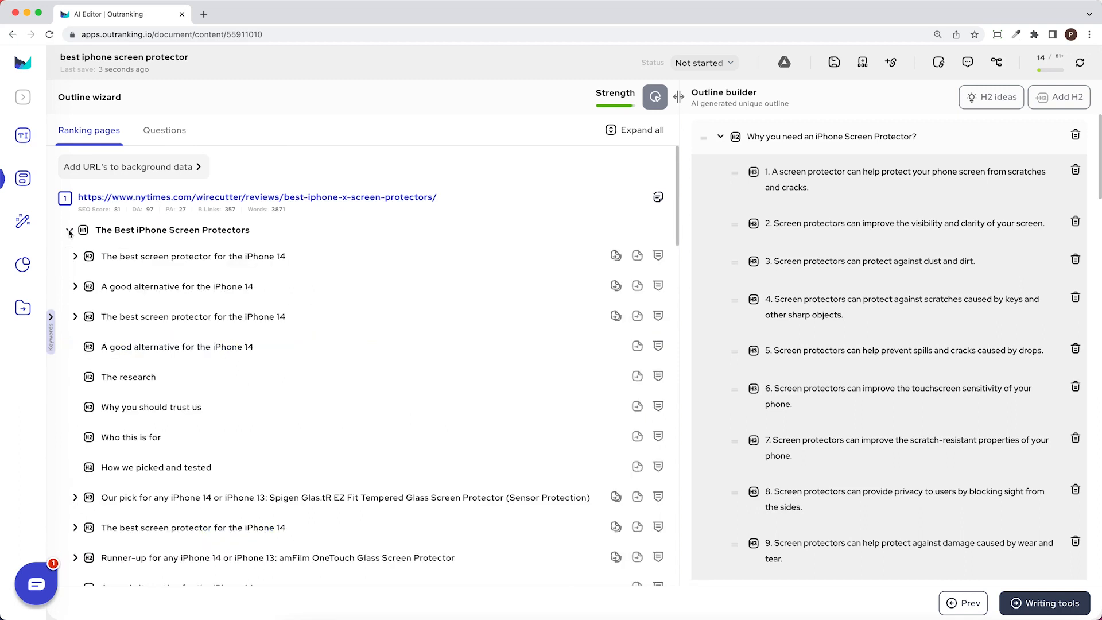
{"action": "left_click", "coordinate": [630, 131]}
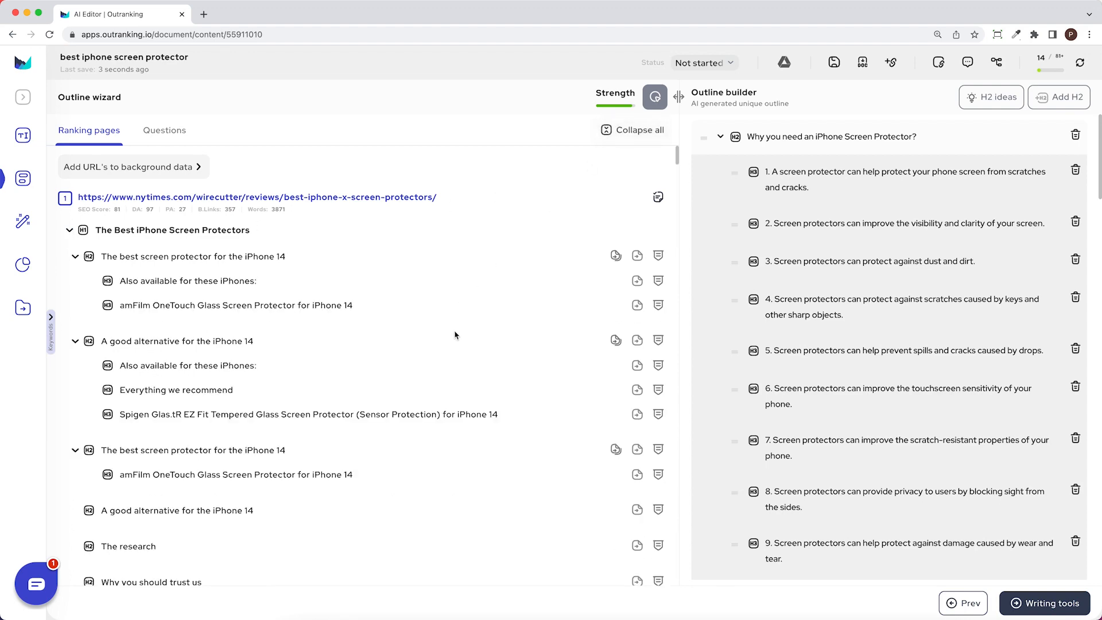
{"action": "scroll", "coordinate": [455, 335], "scroll_direction": "down", "scroll_amount": 5}
{"action": "scroll", "coordinate": [455, 335], "scroll_direction": "down", "scroll_amount": 20}
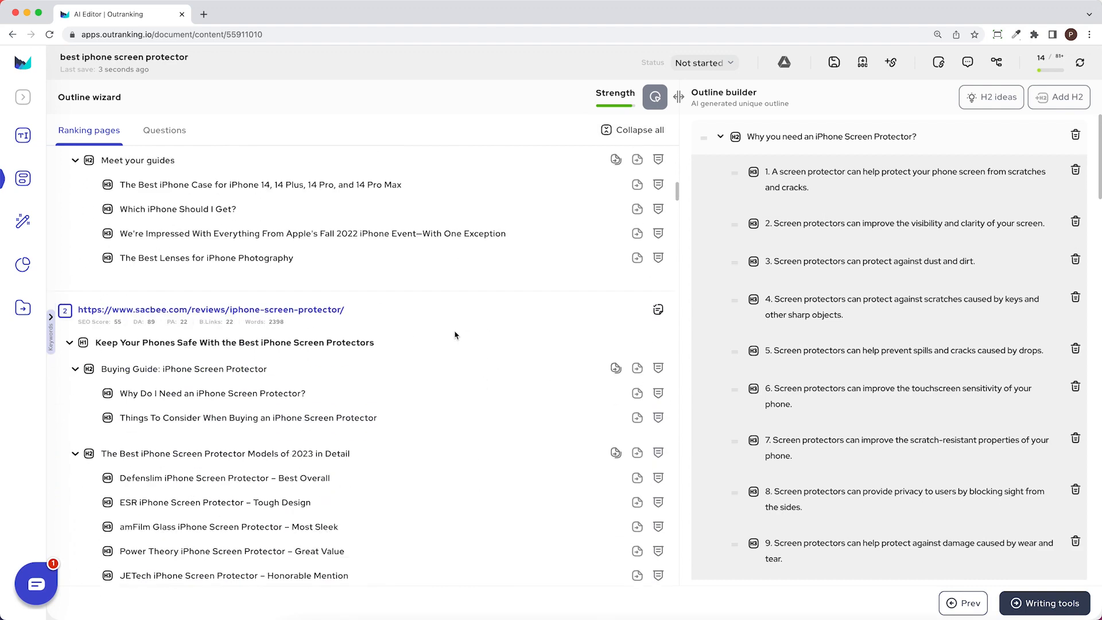
{"action": "scroll", "coordinate": [455, 335], "scroll_direction": "down", "scroll_amount": 5}
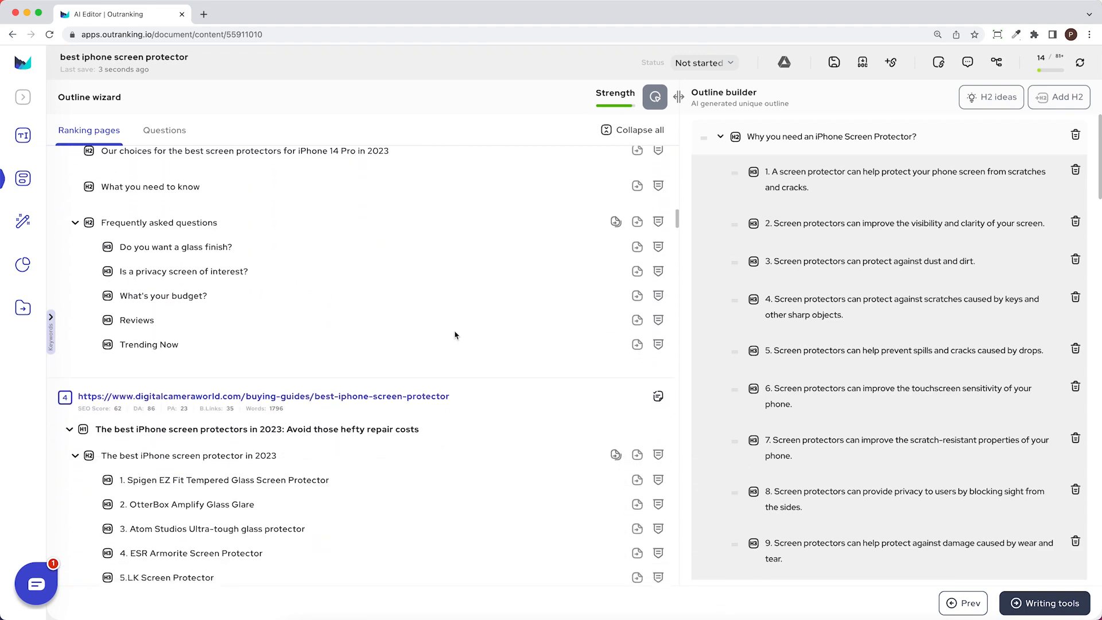
{"action": "scroll", "coordinate": [455, 335], "scroll_direction": "down", "scroll_amount": 7}
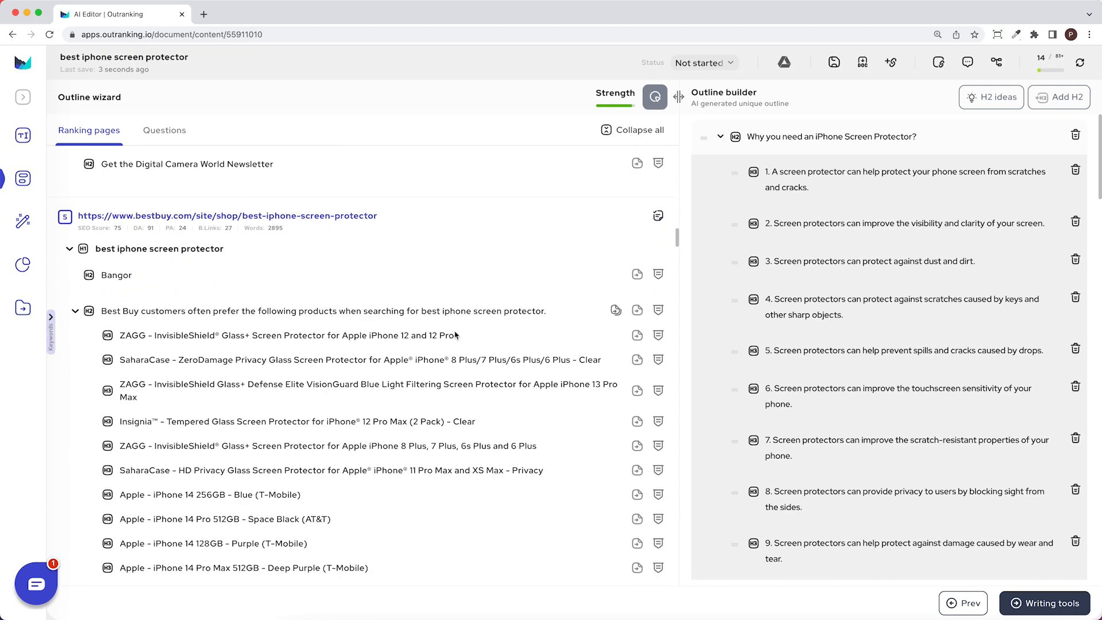
{"action": "scroll", "coordinate": [455, 335], "scroll_direction": "up", "scroll_amount": 1}
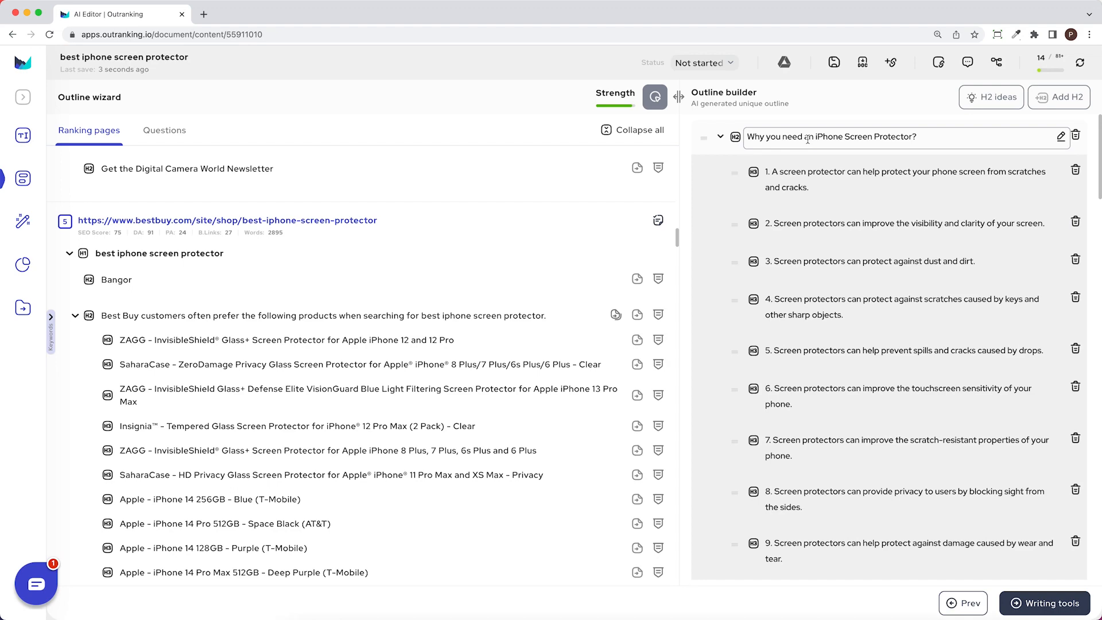
Examine the H2 sections and H3 subheadings of the AI-generated outline from start to end.
{"action": "scroll", "coordinate": [828, 339], "scroll_direction": "down", "scroll_amount": 8}
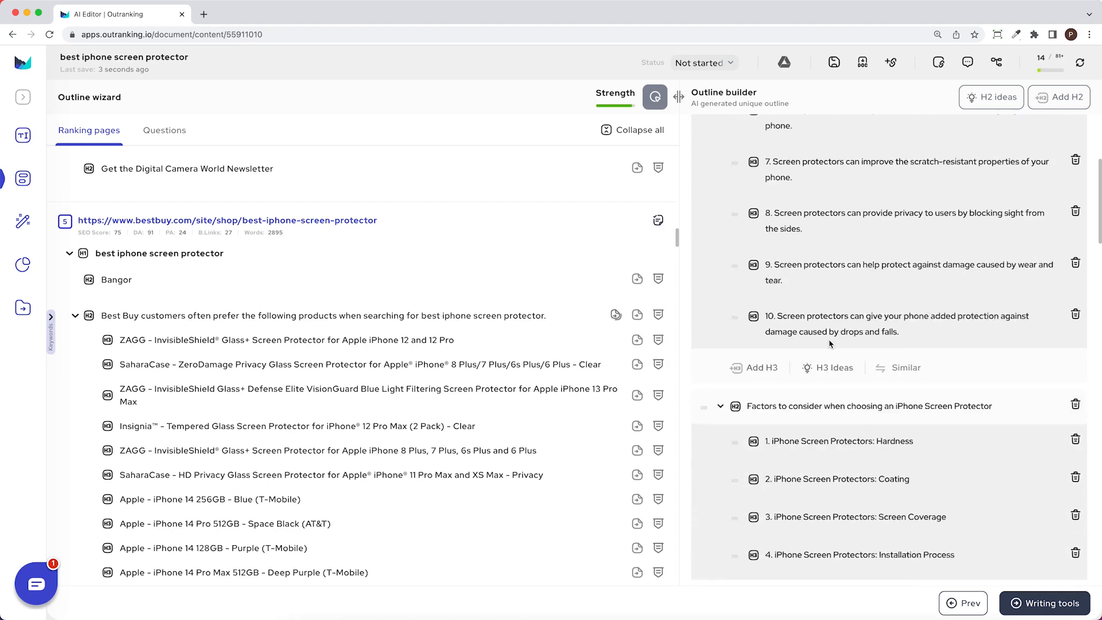
{"action": "scroll", "coordinate": [829, 340], "scroll_direction": "down", "scroll_amount": 5}
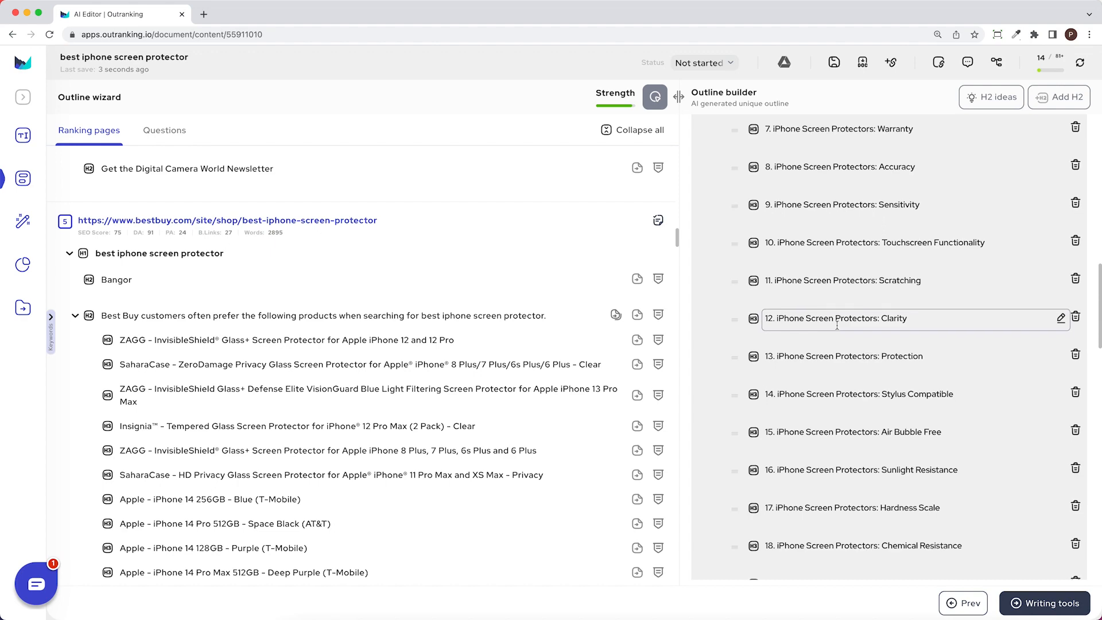
{"action": "scroll", "coordinate": [837, 326], "scroll_direction": "down", "scroll_amount": 10}
{"action": "scroll", "coordinate": [837, 328], "scroll_direction": "down", "scroll_amount": 10}
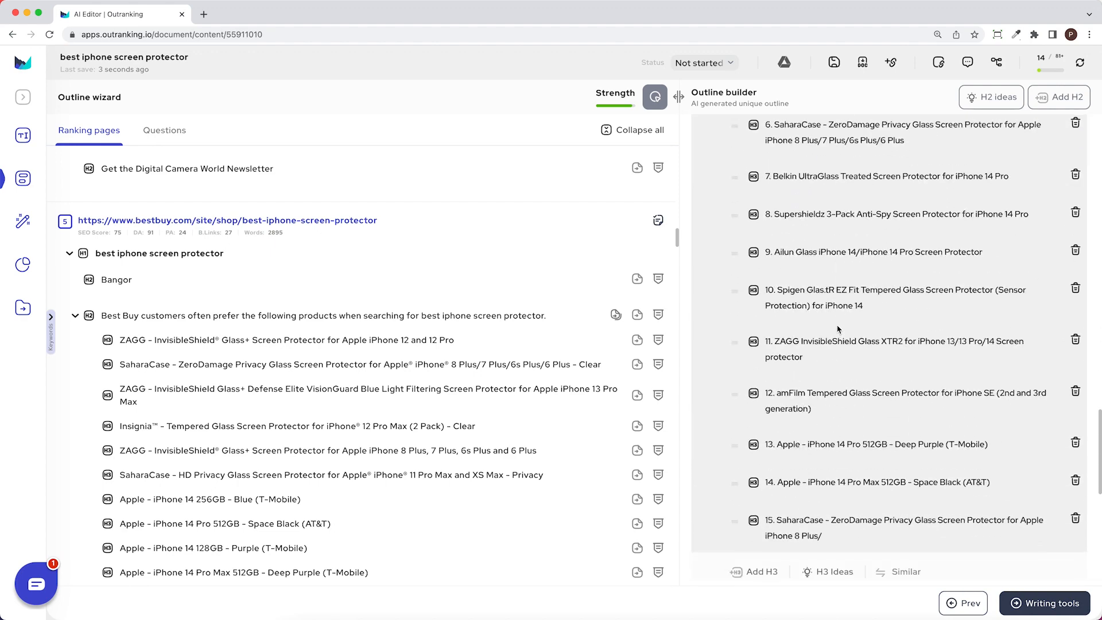
{"action": "scroll", "coordinate": [837, 327], "scroll_direction": "down", "scroll_amount": 3}
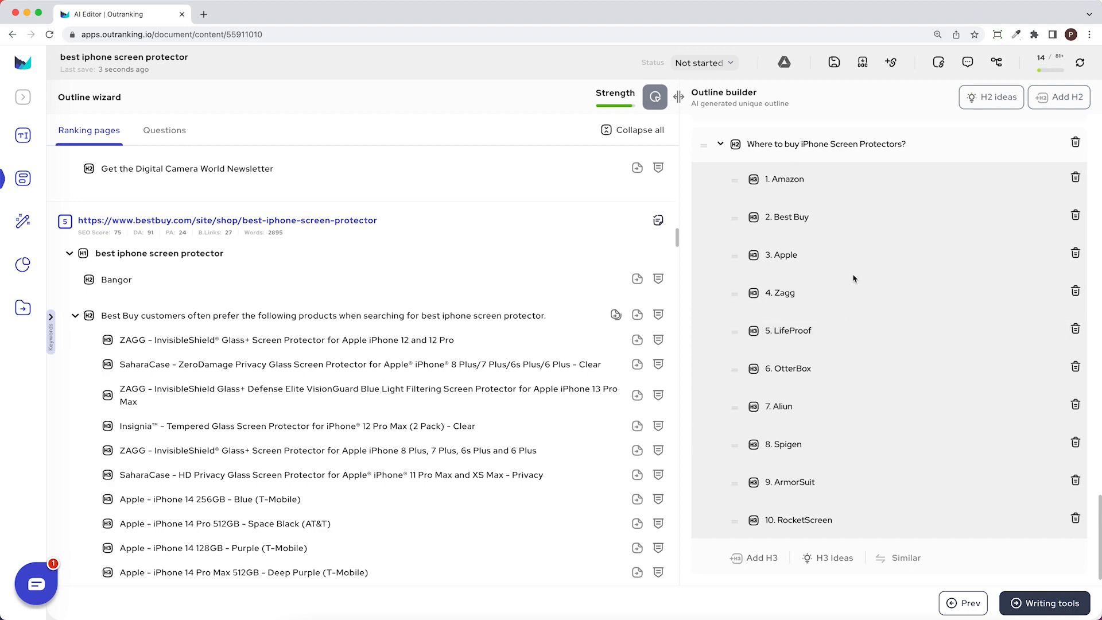
{"action": "scroll", "coordinate": [855, 278], "scroll_direction": "up", "scroll_amount": 10}
{"action": "scroll", "coordinate": [854, 279], "scroll_direction": "up", "scroll_amount": 20}
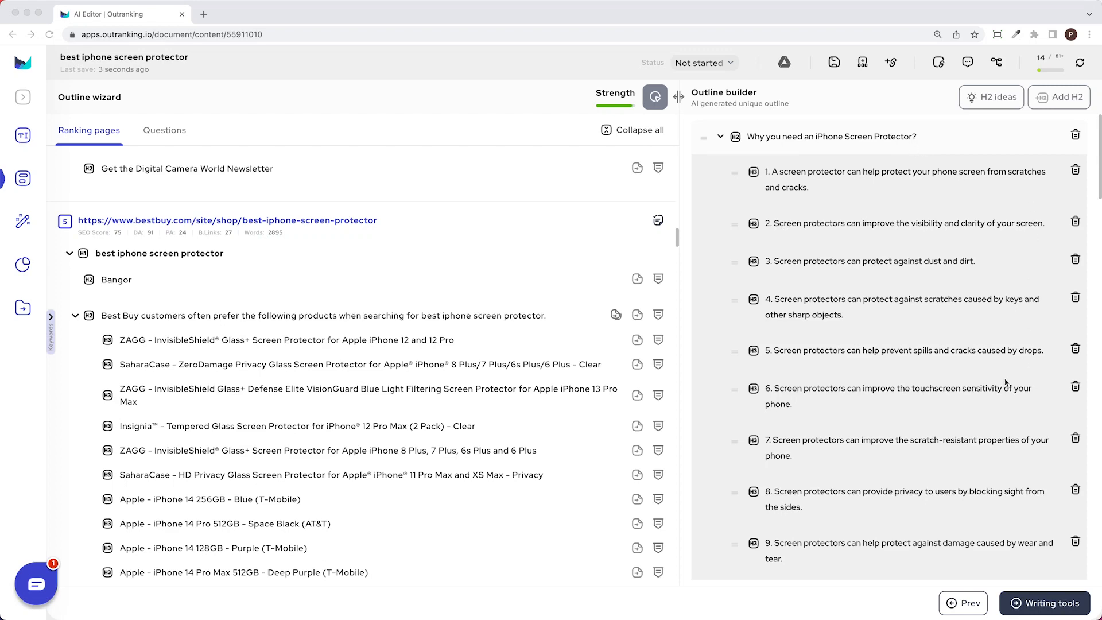
{"action": "scroll", "coordinate": [1005, 382], "scroll_direction": "down", "scroll_amount": 5}
{"action": "scroll", "coordinate": [1005, 383], "scroll_direction": "up", "scroll_amount": 5}
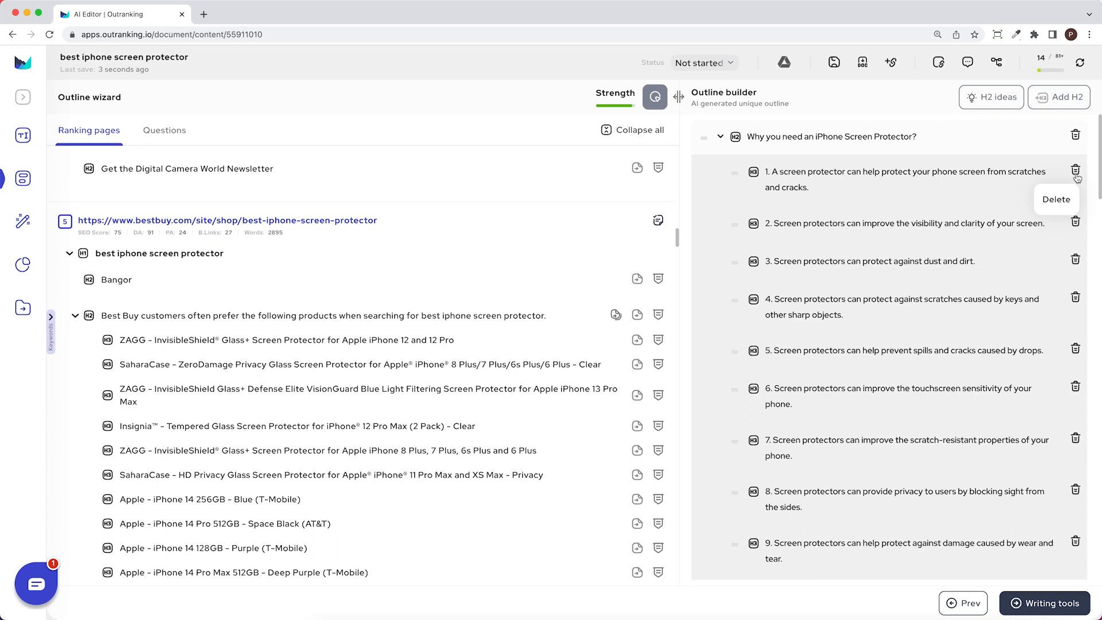
Delete all ten H3 subheadings under the H2 "Why you need an iPhone Screen Protector?".
{"action": "left_click", "coordinate": [1075, 171]}
{"action": "left_click", "coordinate": [1075, 170]}
{"action": "left_click", "coordinate": [1075, 171]}
{"action": "left_click", "coordinate": [1075, 171]}
{"action": "left_click", "coordinate": [1075, 171]}
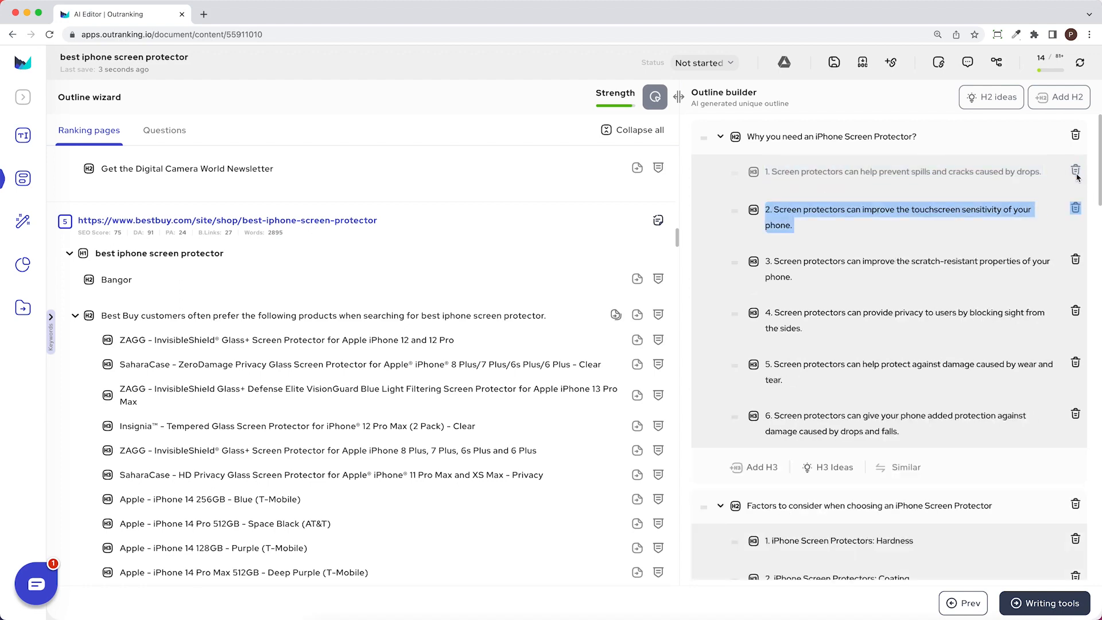
{"action": "left_click", "coordinate": [1075, 171]}
{"action": "left_click", "coordinate": [1075, 171]}
{"action": "left_click", "coordinate": [1075, 171]}
{"action": "left_click", "coordinate": [1075, 171]}
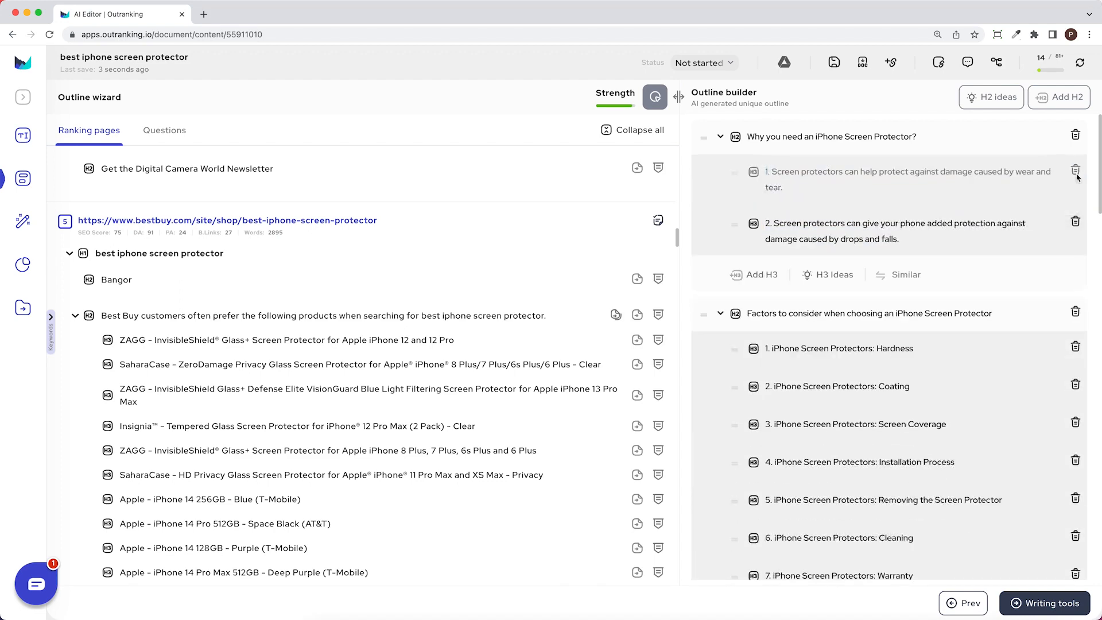
{"action": "left_click", "coordinate": [1075, 171]}
{"action": "scroll", "coordinate": [1016, 174], "scroll_direction": "down", "scroll_amount": 1}
{"action": "scroll", "coordinate": [1016, 175], "scroll_direction": "up", "scroll_amount": 1}
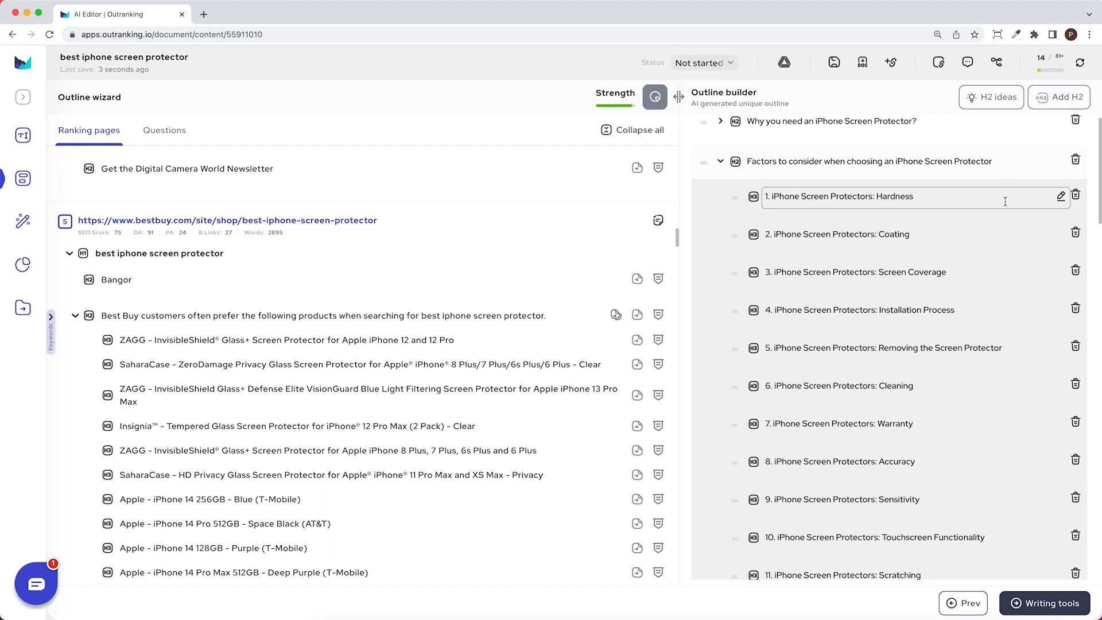
Delete the Hardness, Cleaning, Warranty, Accuracy and Sensitivity H3 subheadings under the H2 "Factors to consider when choosing an iPhone Screen Protector".
{"action": "scroll", "coordinate": [1004, 201], "scroll_direction": "down", "scroll_amount": 1}
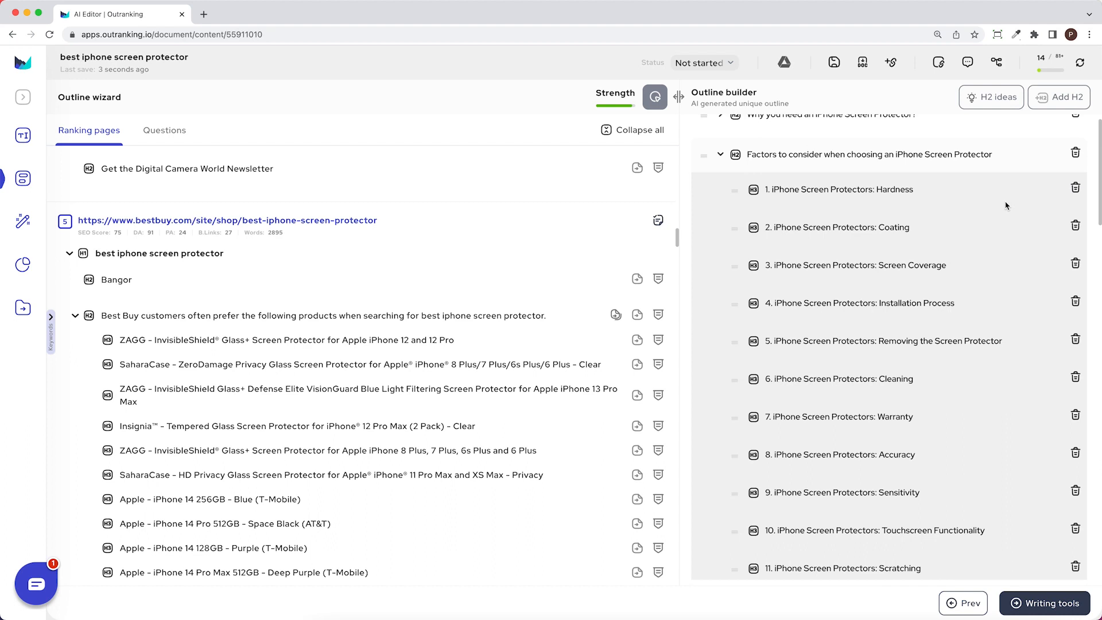
{"action": "left_click", "coordinate": [1075, 190]}
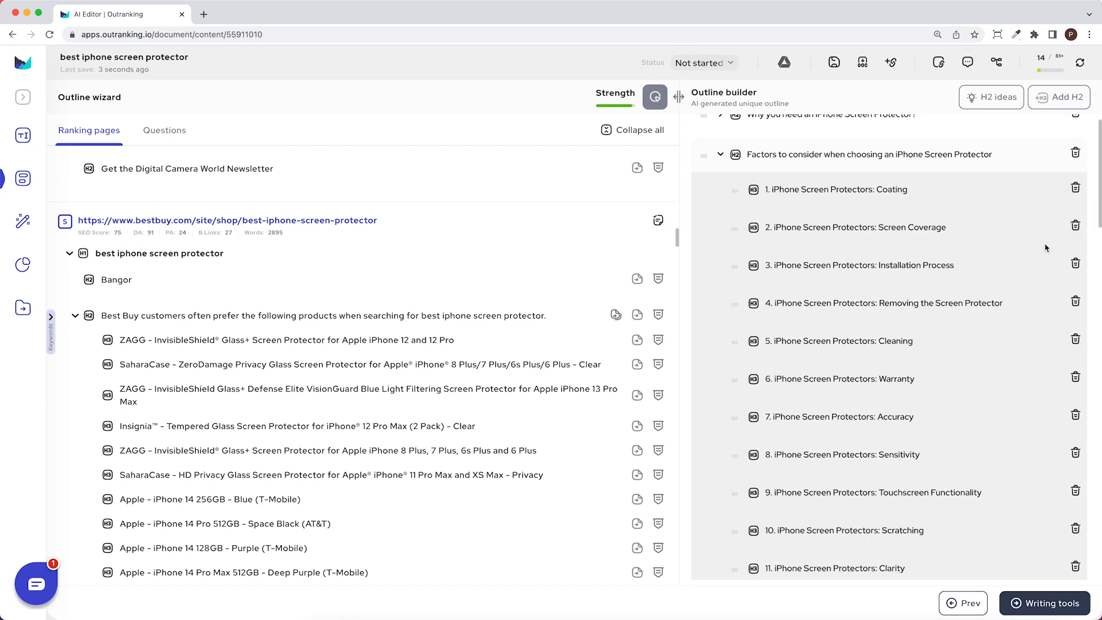
{"action": "scroll", "coordinate": [1048, 251], "scroll_direction": "down", "scroll_amount": 1}
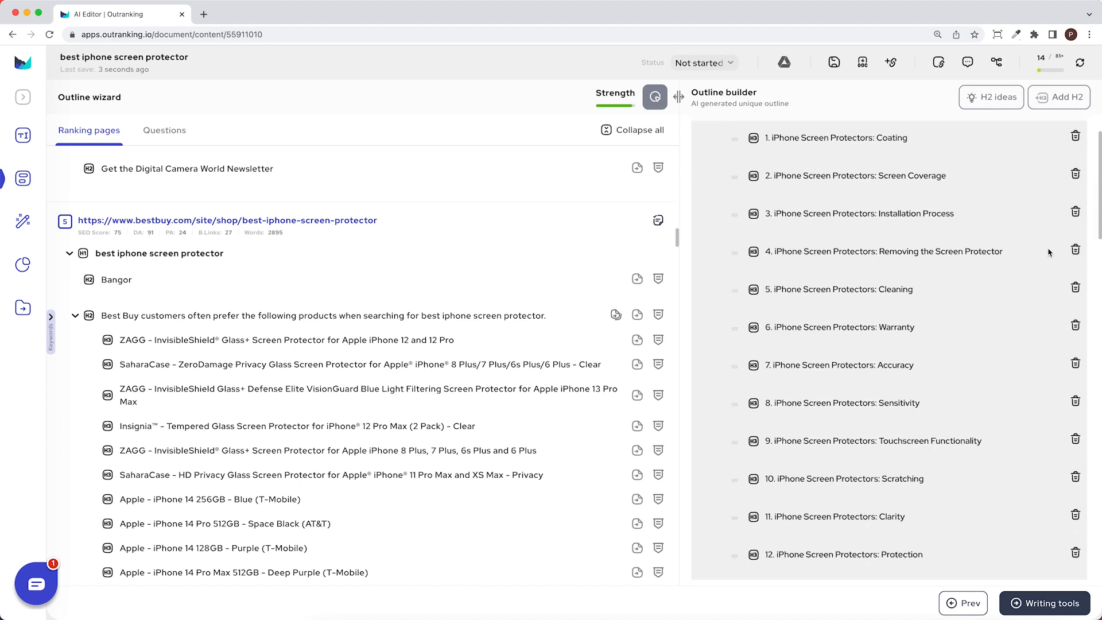
{"action": "scroll", "coordinate": [1050, 250], "scroll_direction": "up", "scroll_amount": 1}
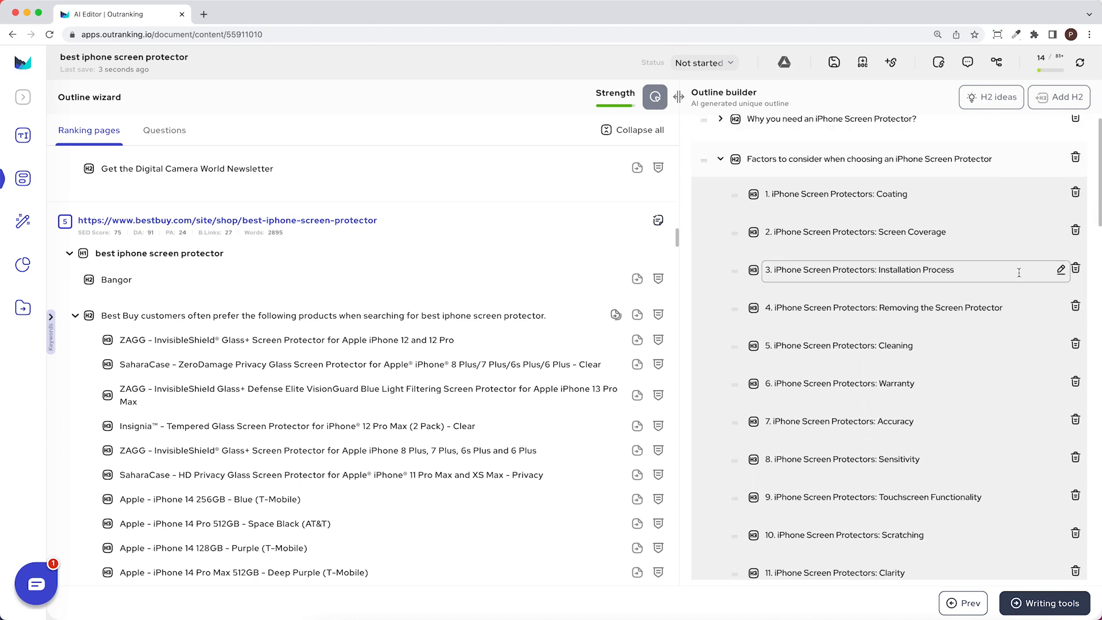
{"action": "scroll", "coordinate": [1018, 273], "scroll_direction": "up", "scroll_amount": 1}
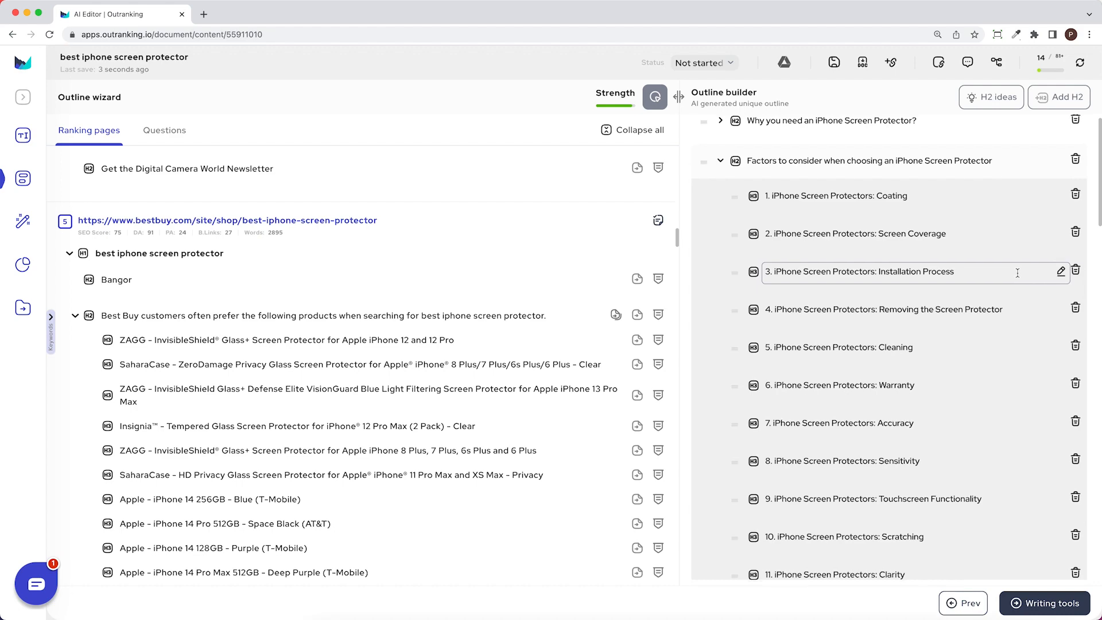
{"action": "scroll", "coordinate": [1018, 273], "scroll_direction": "down", "scroll_amount": 1}
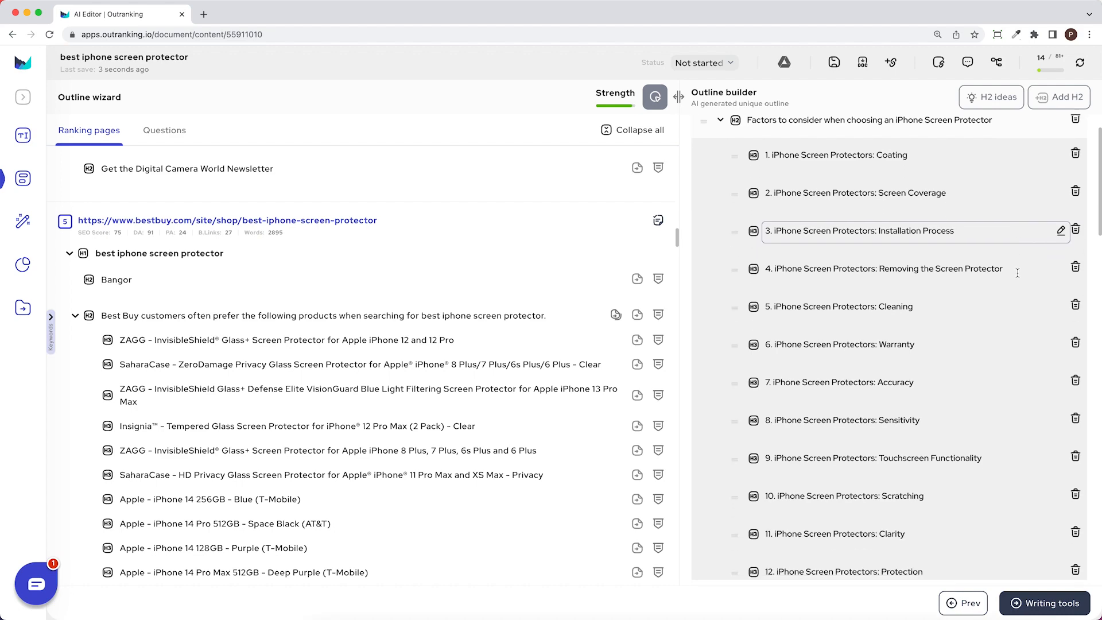
{"action": "scroll", "coordinate": [1017, 273], "scroll_direction": "down", "scroll_amount": 1}
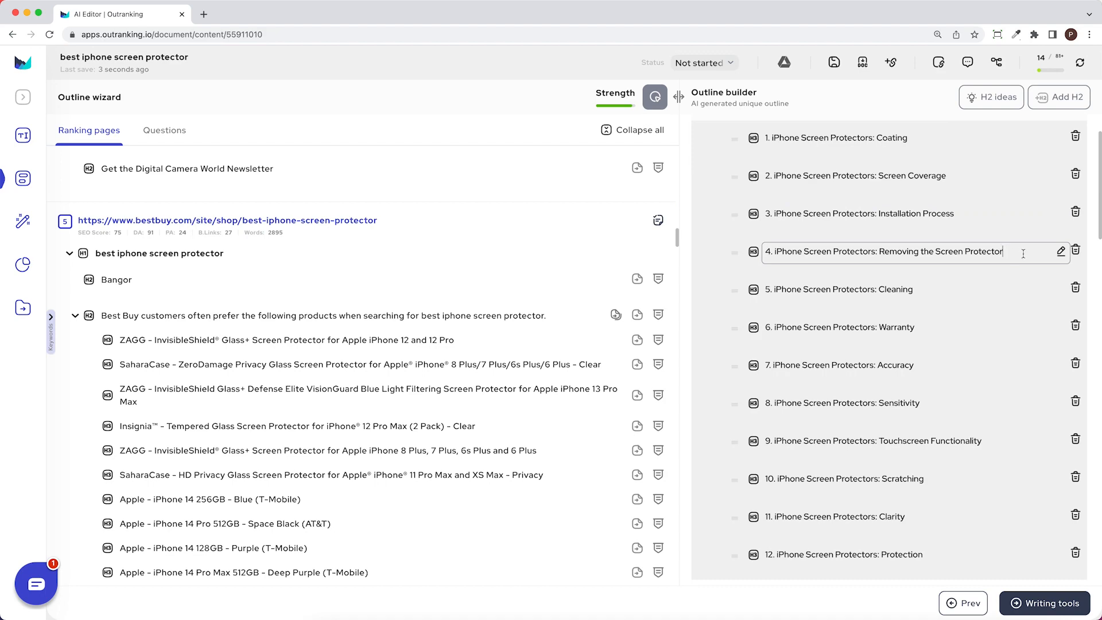
{"action": "scroll", "coordinate": [1024, 253], "scroll_direction": "down", "scroll_amount": 1}
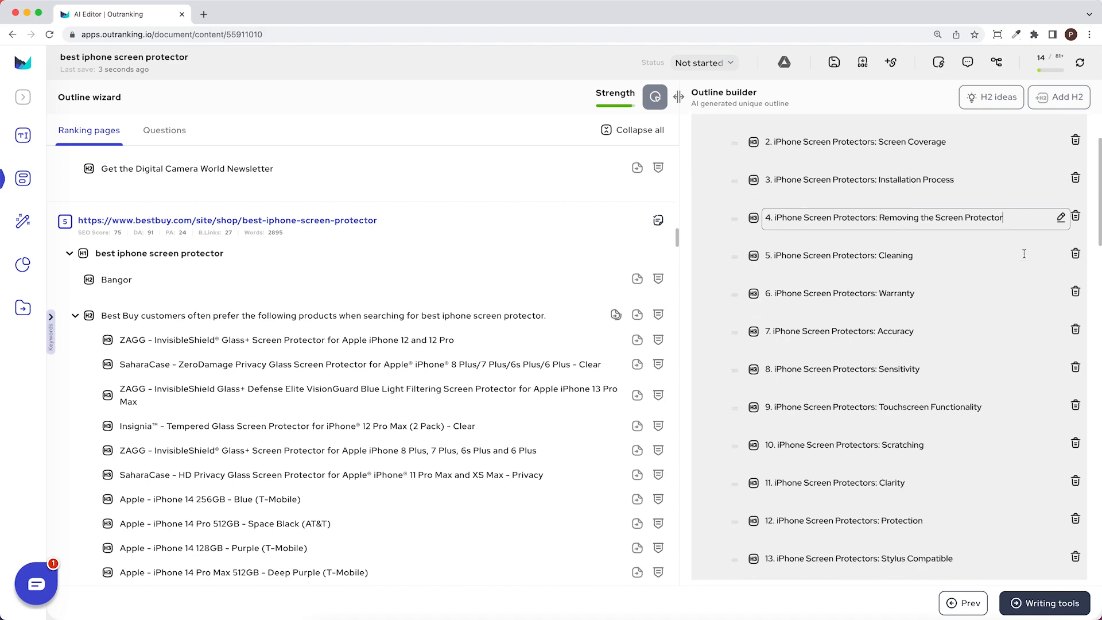
{"action": "left_click", "coordinate": [1075, 246]}
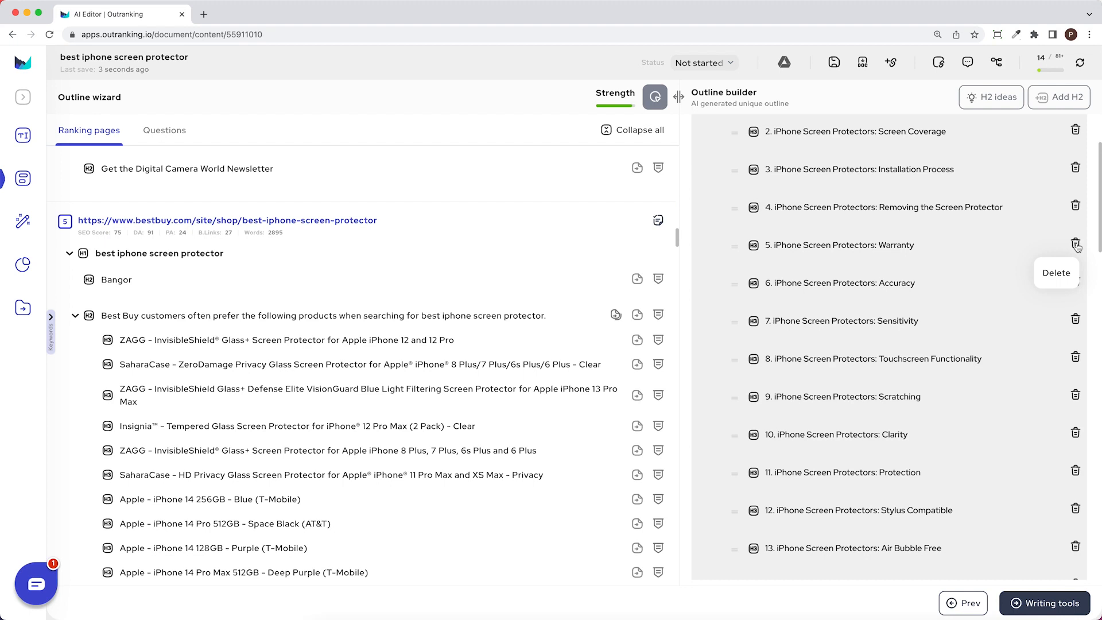
{"action": "left_click", "coordinate": [1074, 244]}
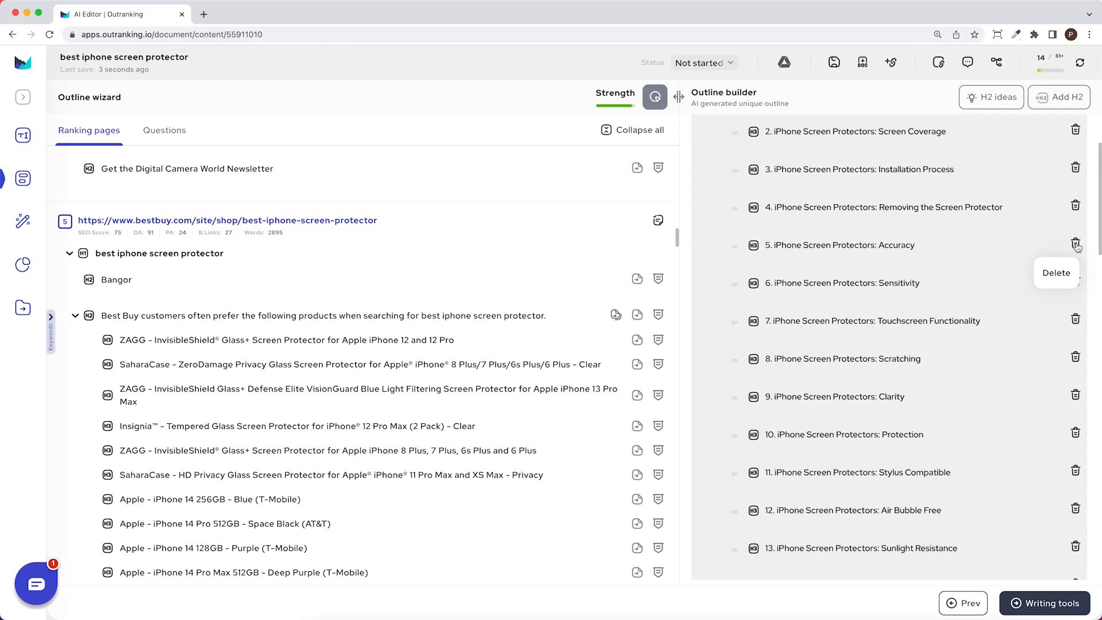
{"action": "left_click", "coordinate": [1075, 245]}
{"action": "left_click", "coordinate": [1075, 244]}
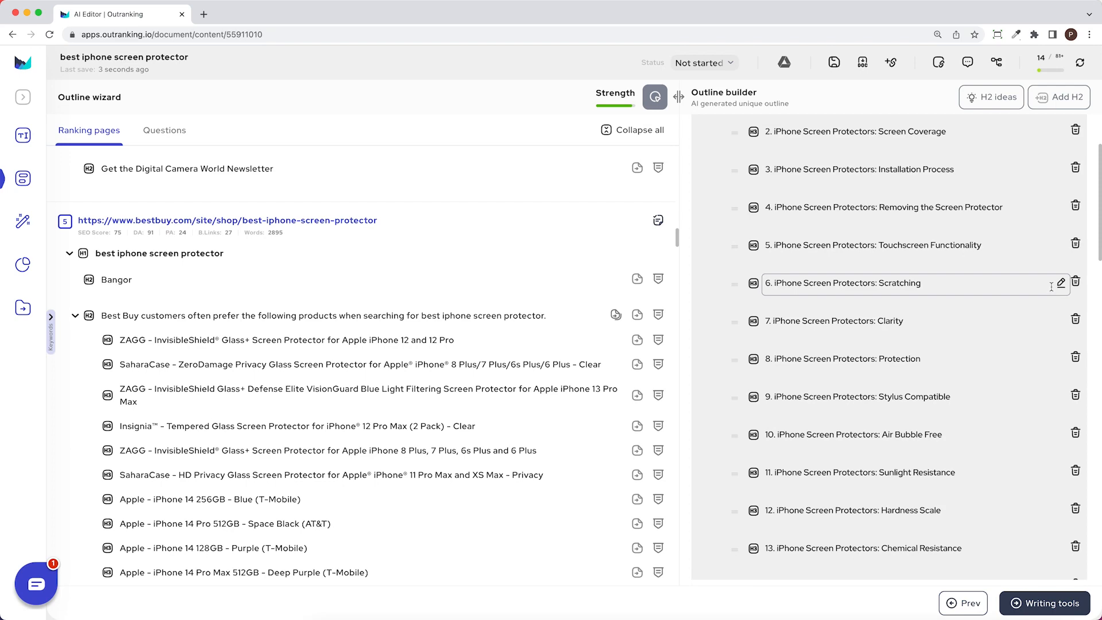
Delete the Clarity, Stylus Compatible, Sunlight Resistance, Hardness Scale, Chemical Resistance, Breathability and Packaging subheadings from the "Factors to consider" section.
{"action": "scroll", "coordinate": [961, 338], "scroll_direction": "down", "scroll_amount": 1}
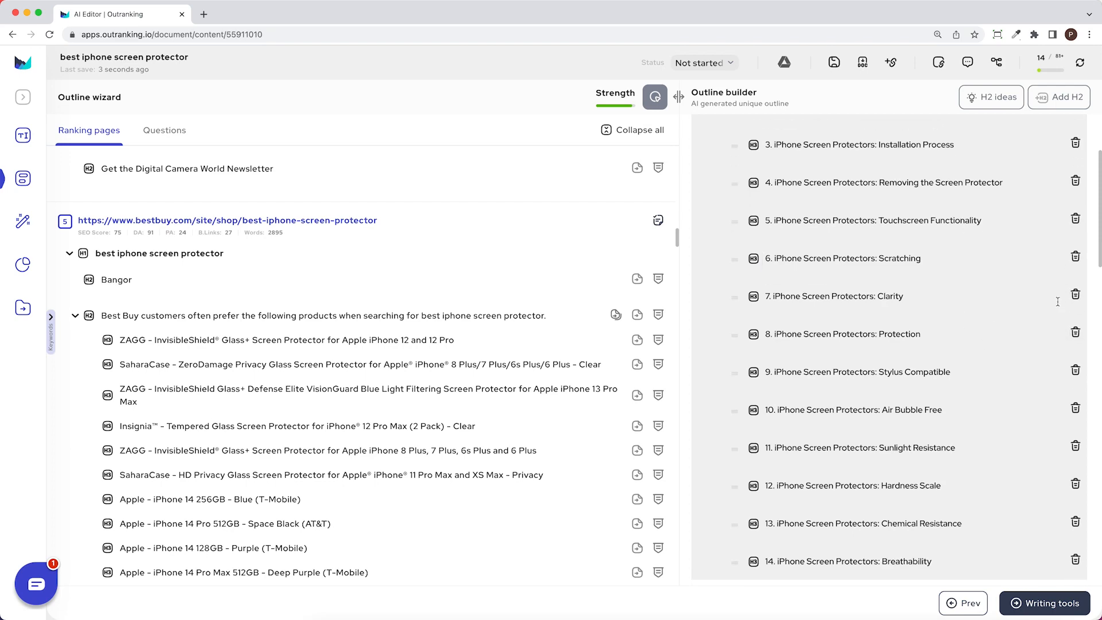
{"action": "left_click", "coordinate": [1075, 295]}
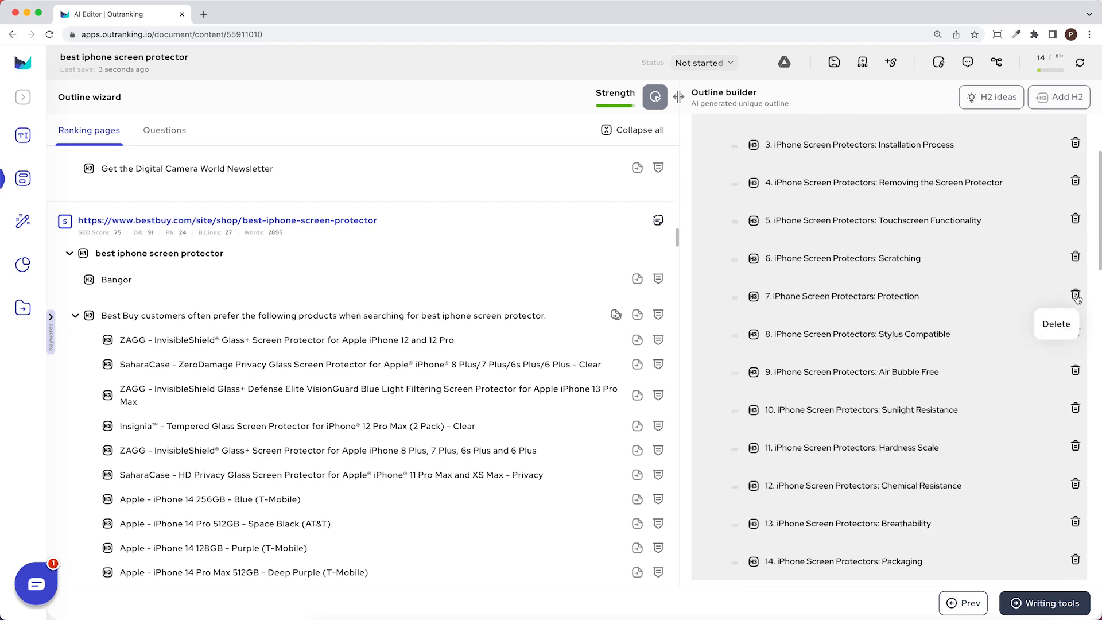
{"action": "scroll", "coordinate": [943, 214], "scroll_direction": "up", "scroll_amount": 5}
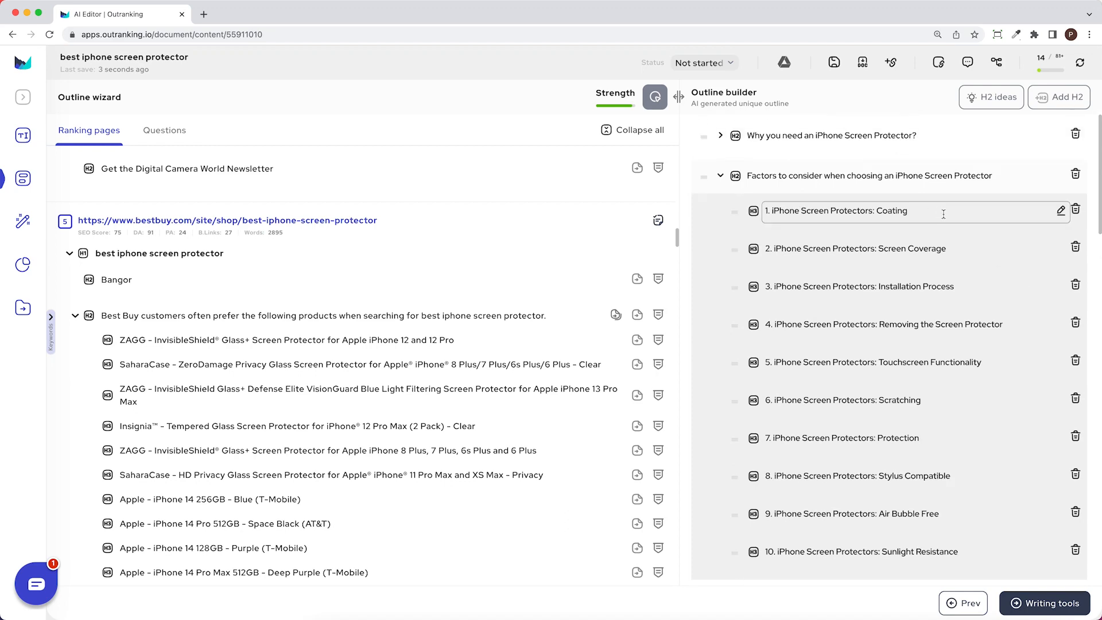
{"action": "scroll", "coordinate": [975, 310], "scroll_direction": "down", "scroll_amount": 6}
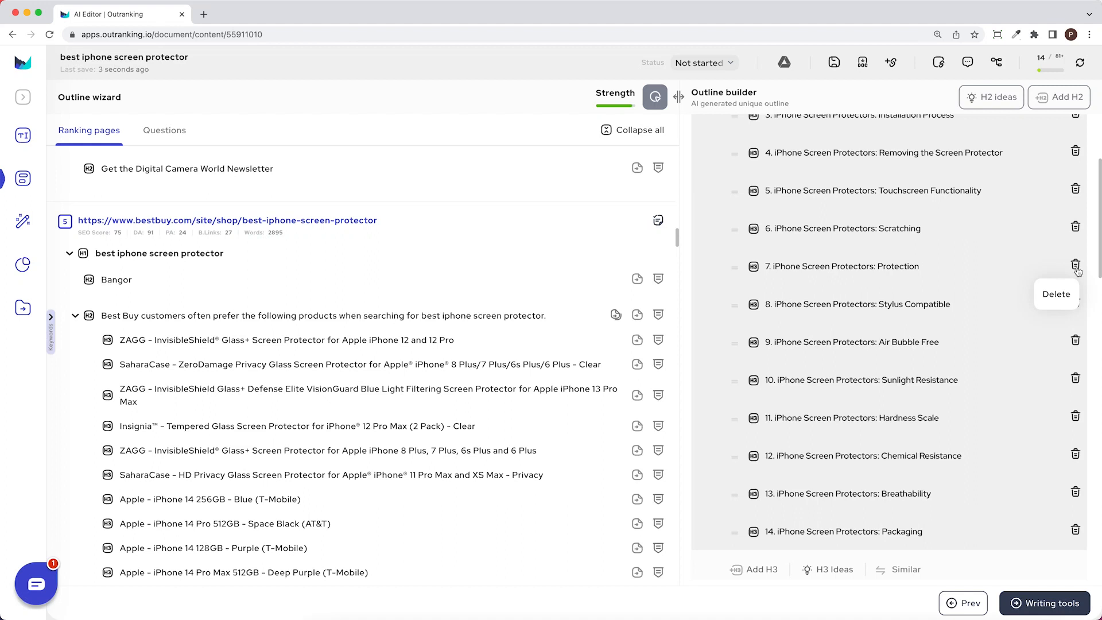
{"action": "left_click", "coordinate": [1076, 303]}
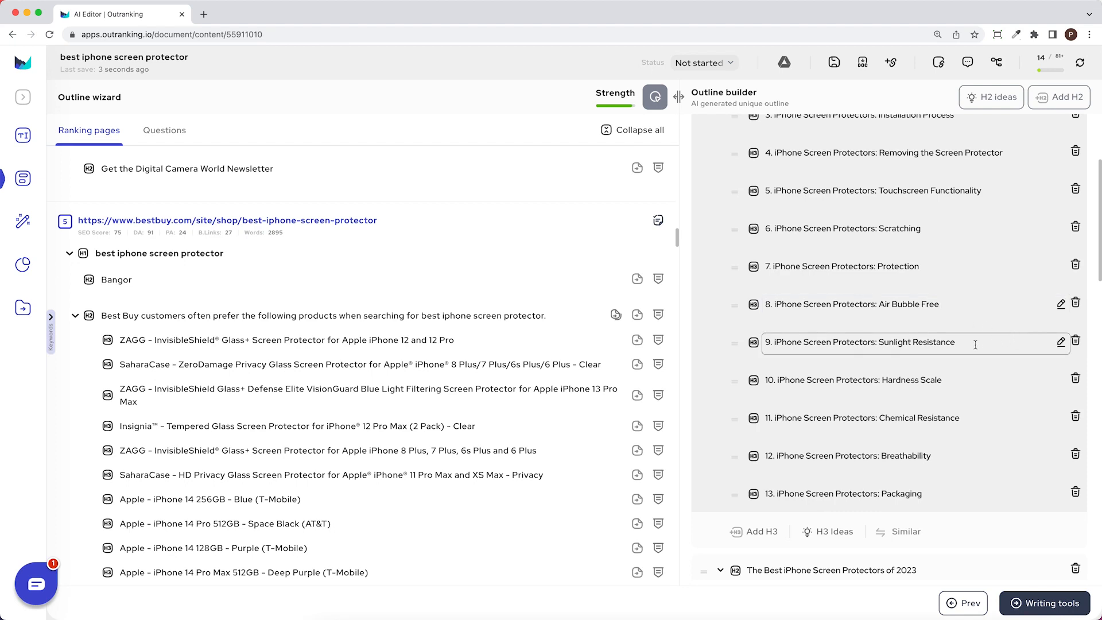
{"action": "left_click", "coordinate": [1075, 340]}
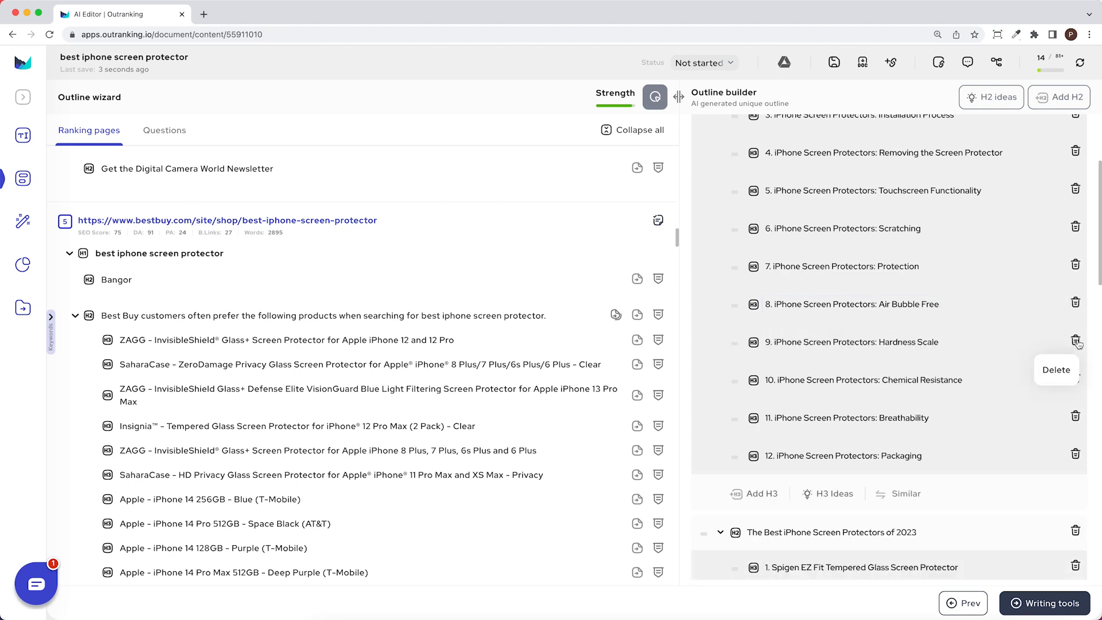
{"action": "left_click", "coordinate": [1075, 341]}
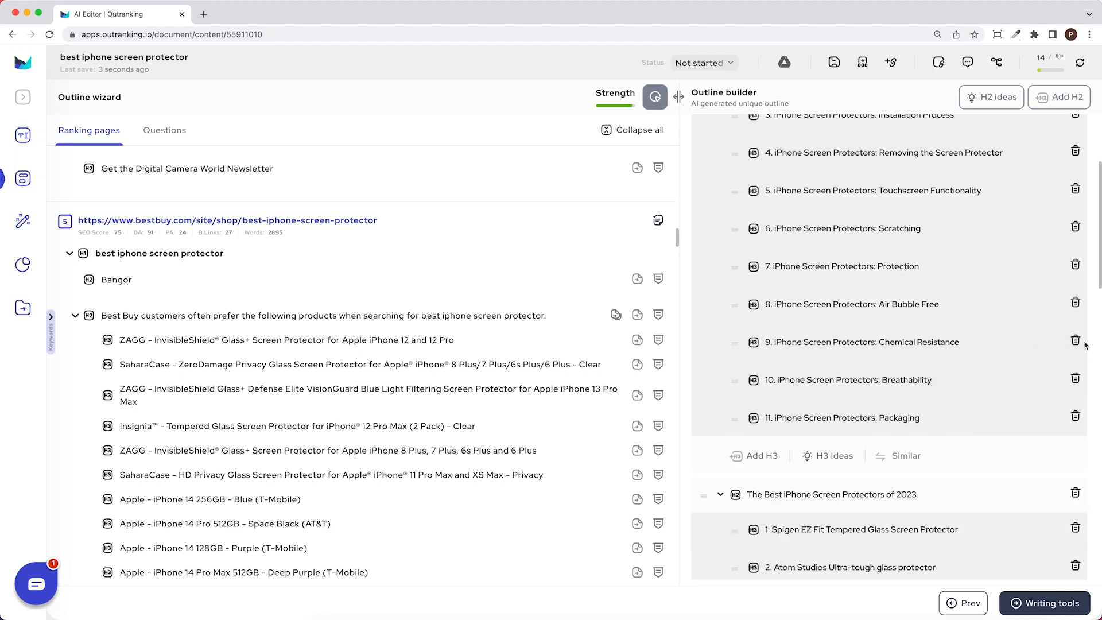
{"action": "left_click", "coordinate": [1075, 341]}
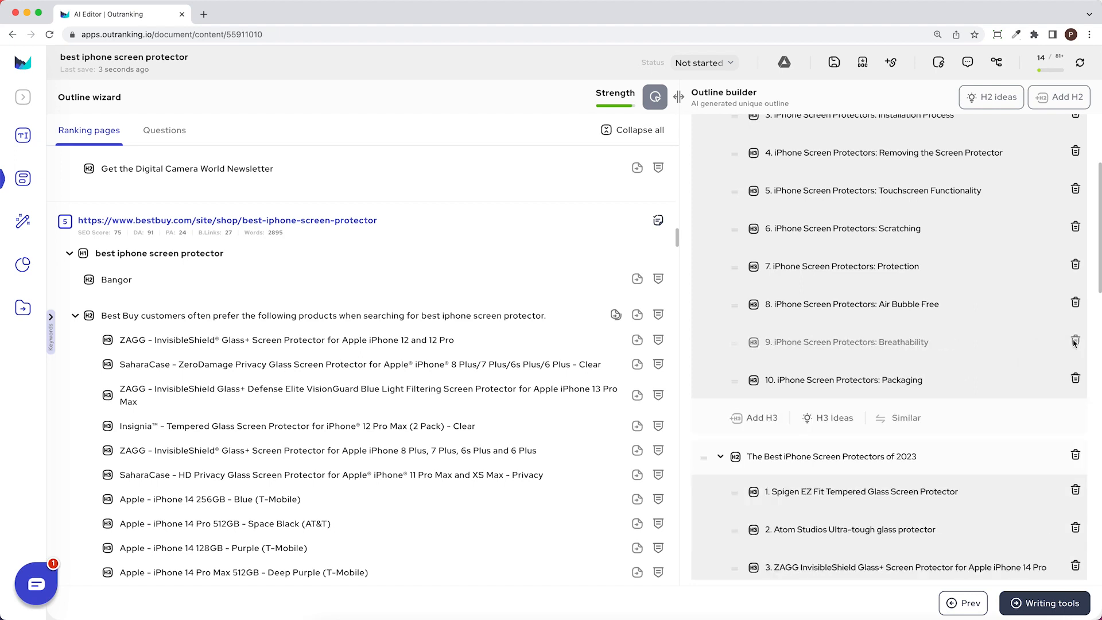
{"action": "left_click", "coordinate": [1075, 340]}
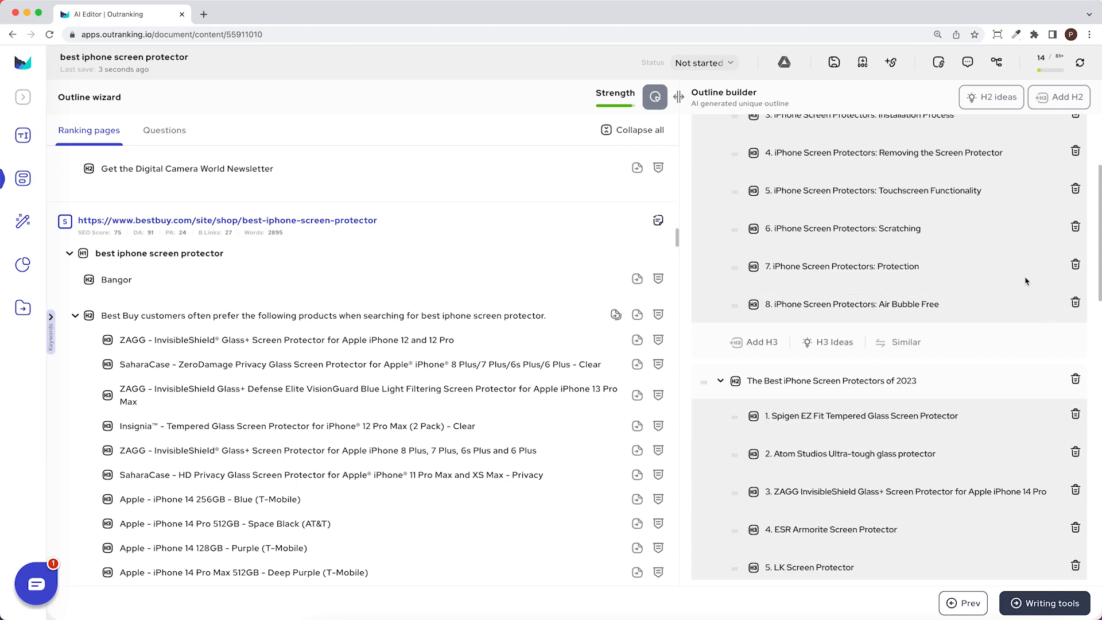
Review the remaining factor subheadings and the product subheadings, check the chosen article title against them, and return to the outline stage.
{"action": "scroll", "coordinate": [1027, 287], "scroll_direction": "up", "scroll_amount": 3}
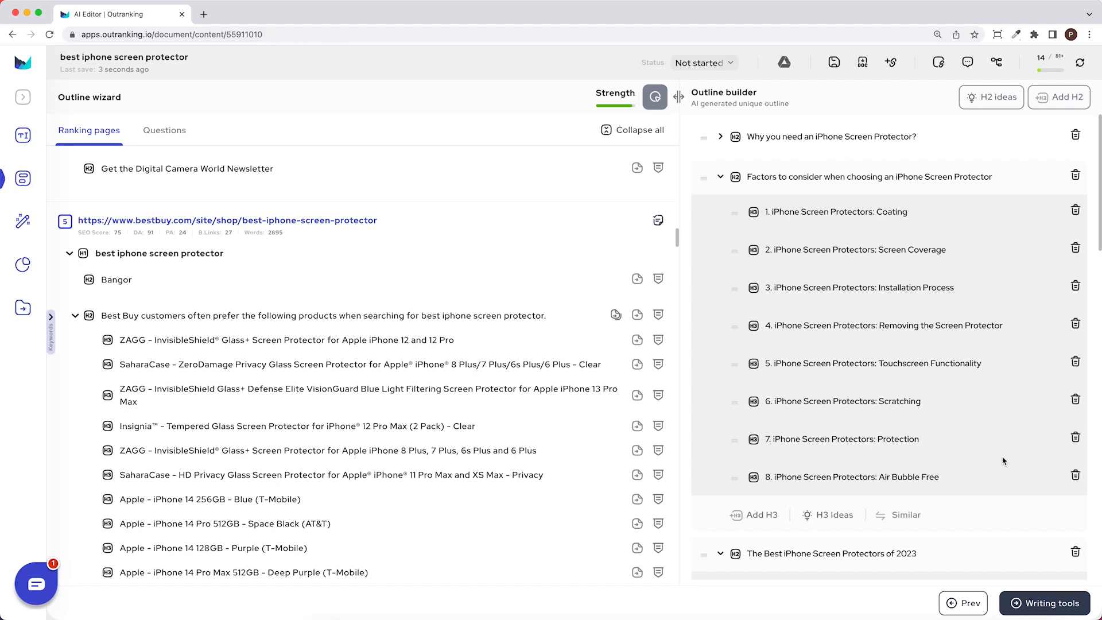
{"action": "scroll", "coordinate": [993, 472], "scroll_direction": "down", "scroll_amount": 6}
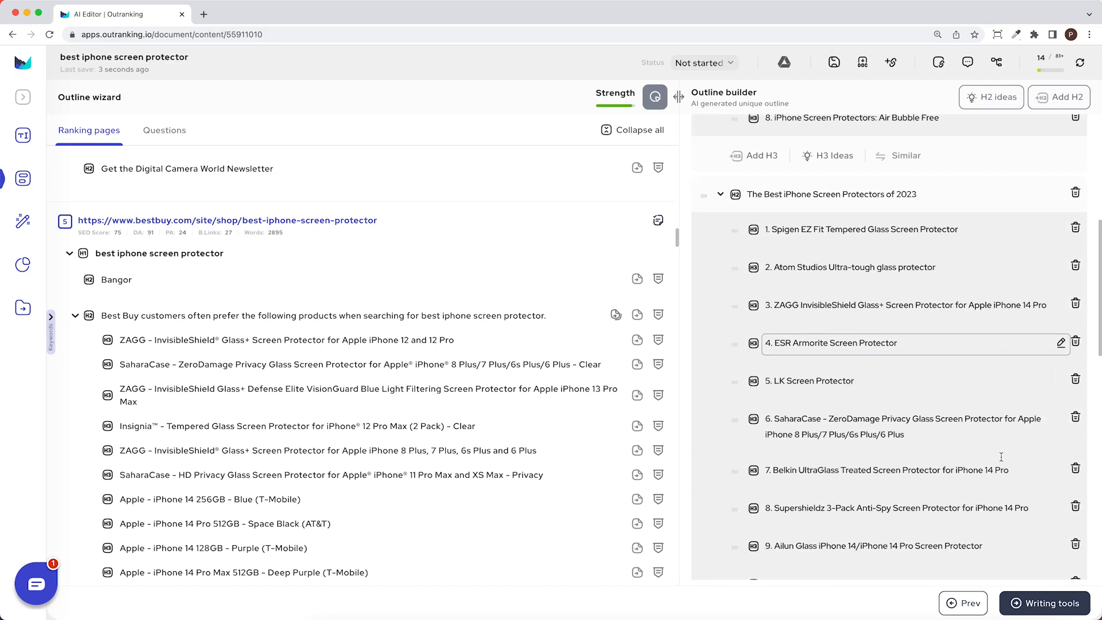
{"action": "scroll", "coordinate": [1001, 456], "scroll_direction": "up", "scroll_amount": 1}
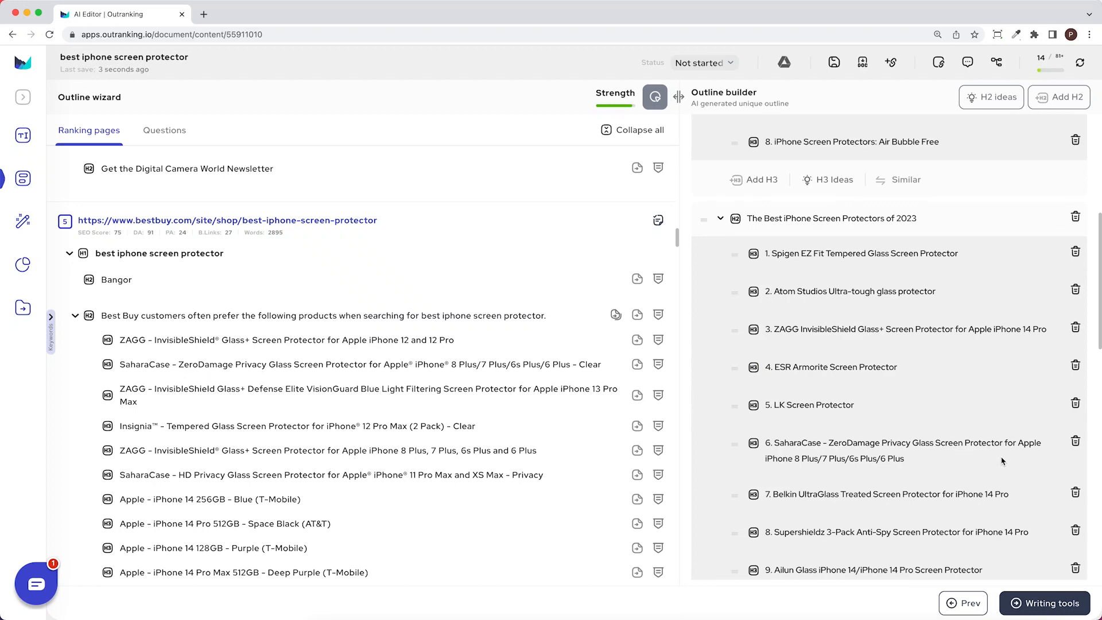
{"action": "scroll", "coordinate": [965, 382], "scroll_direction": "down", "scroll_amount": 2}
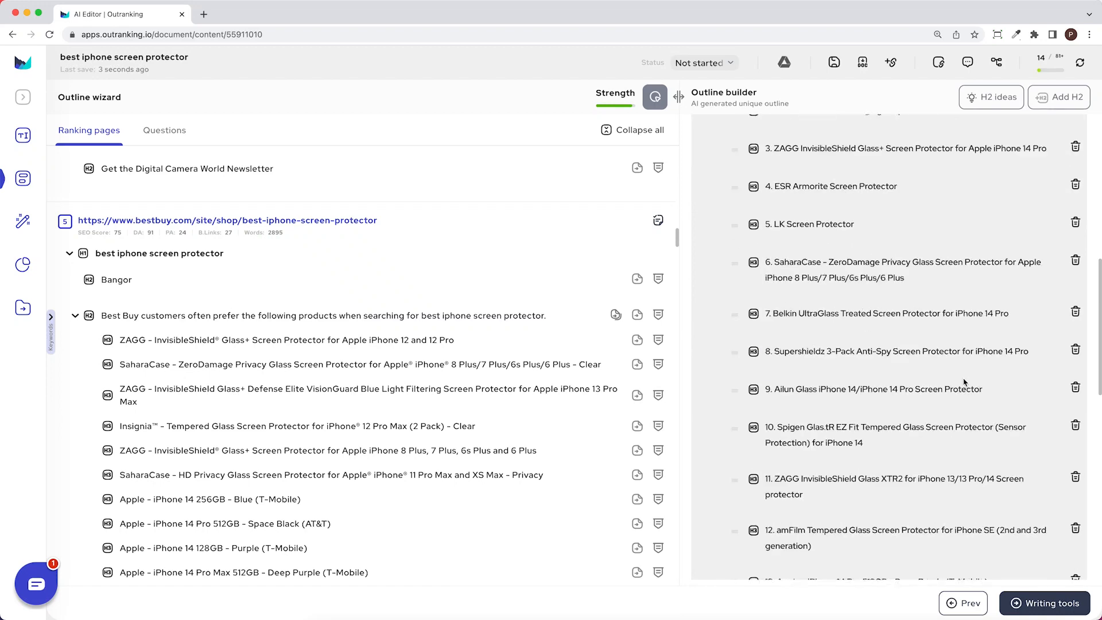
{"action": "scroll", "coordinate": [964, 382], "scroll_direction": "up", "scroll_amount": 3}
{"action": "left_click", "coordinate": [23, 135]}
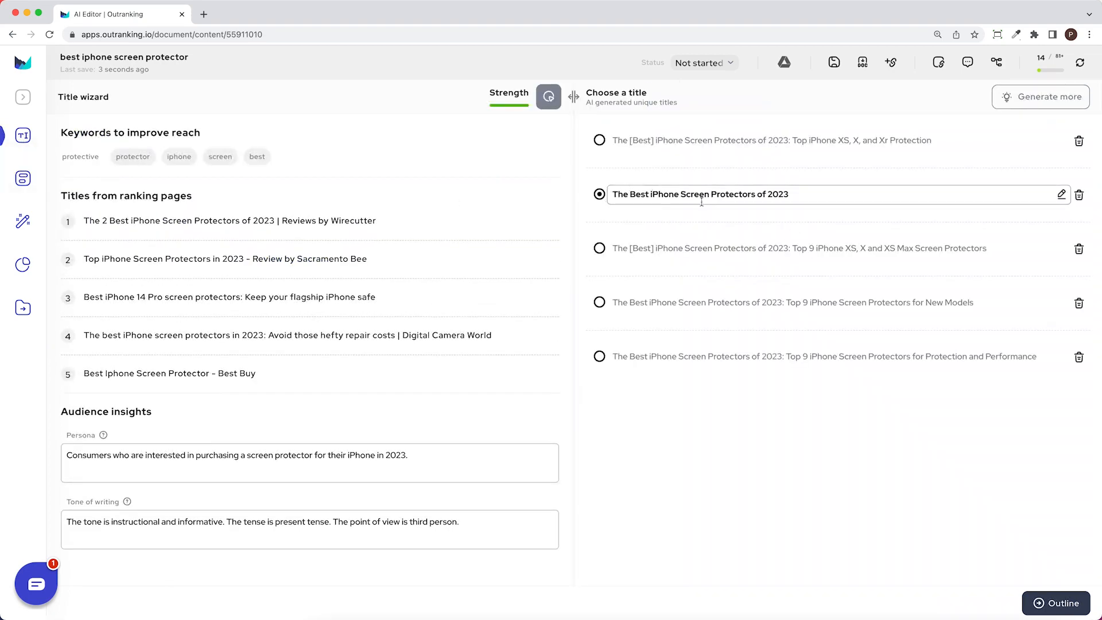
{"action": "left_click", "coordinate": [630, 194]}
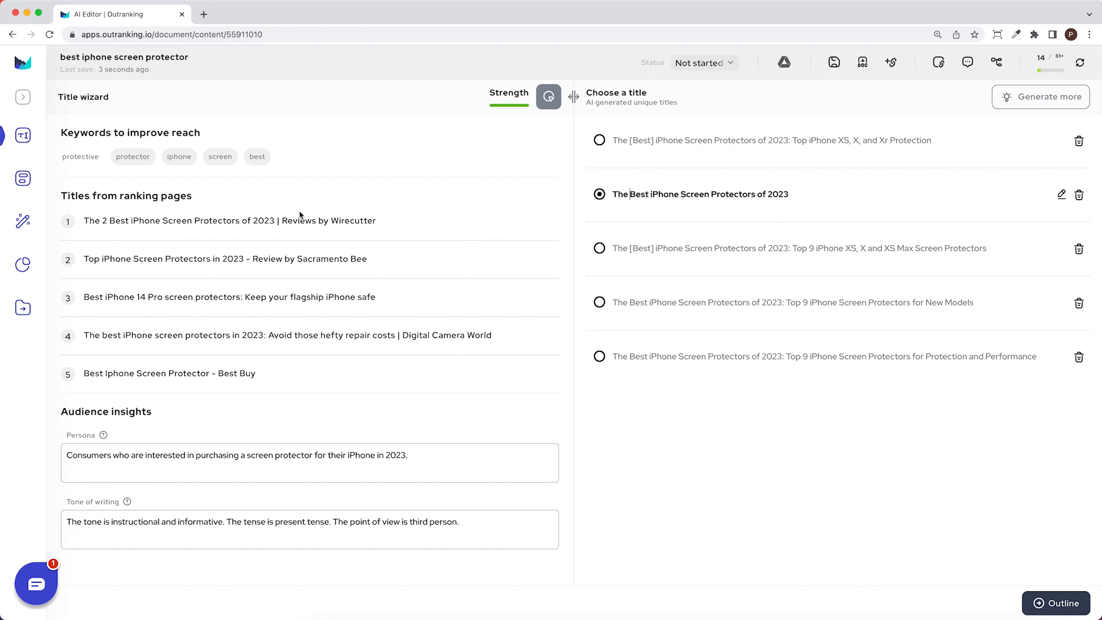
{"action": "left_click", "coordinate": [24, 185]}
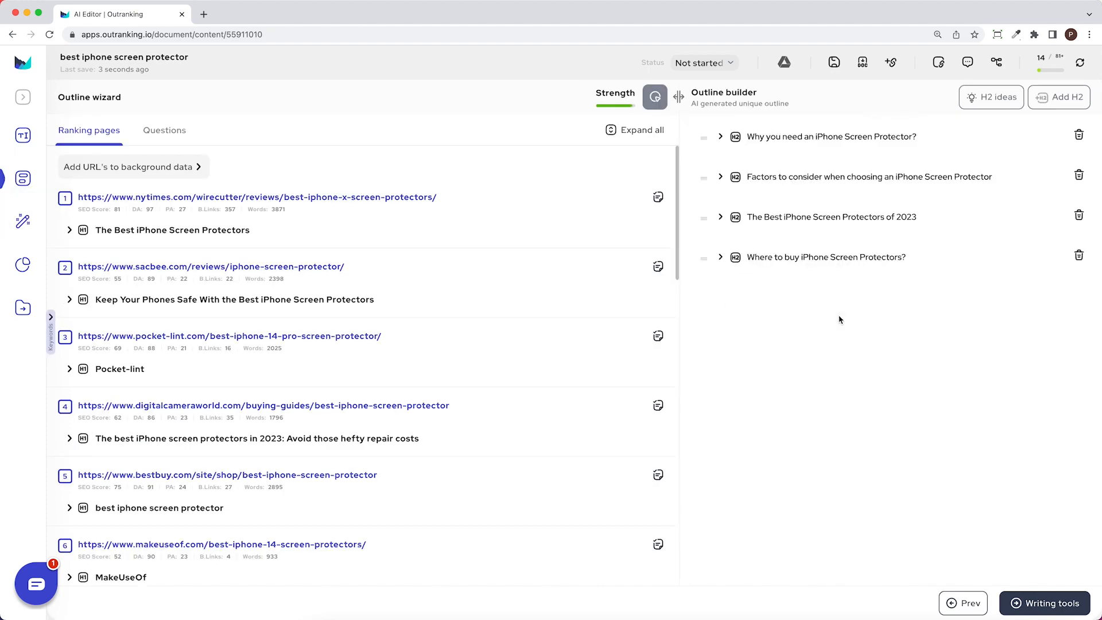
Add a blank H3 subheading at the end of the "The Best iPhone Screen Protectors of 2023" section and expand the headings of all ranking pages.
{"action": "scroll", "coordinate": [845, 319], "scroll_direction": "down", "scroll_amount": 10}
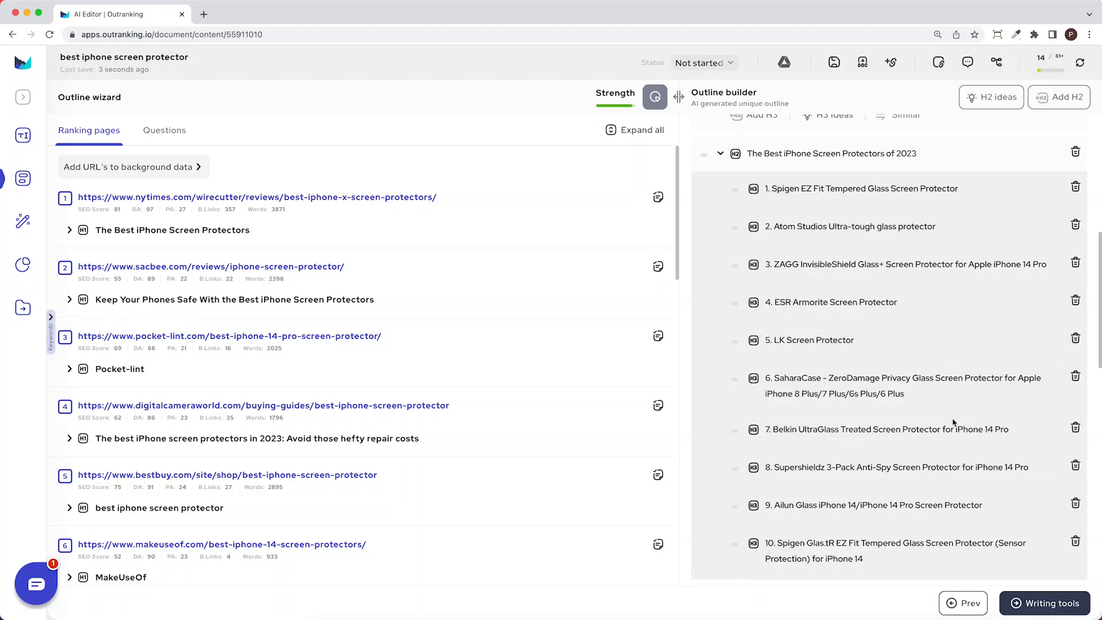
{"action": "scroll", "coordinate": [953, 423], "scroll_direction": "down", "scroll_amount": 8}
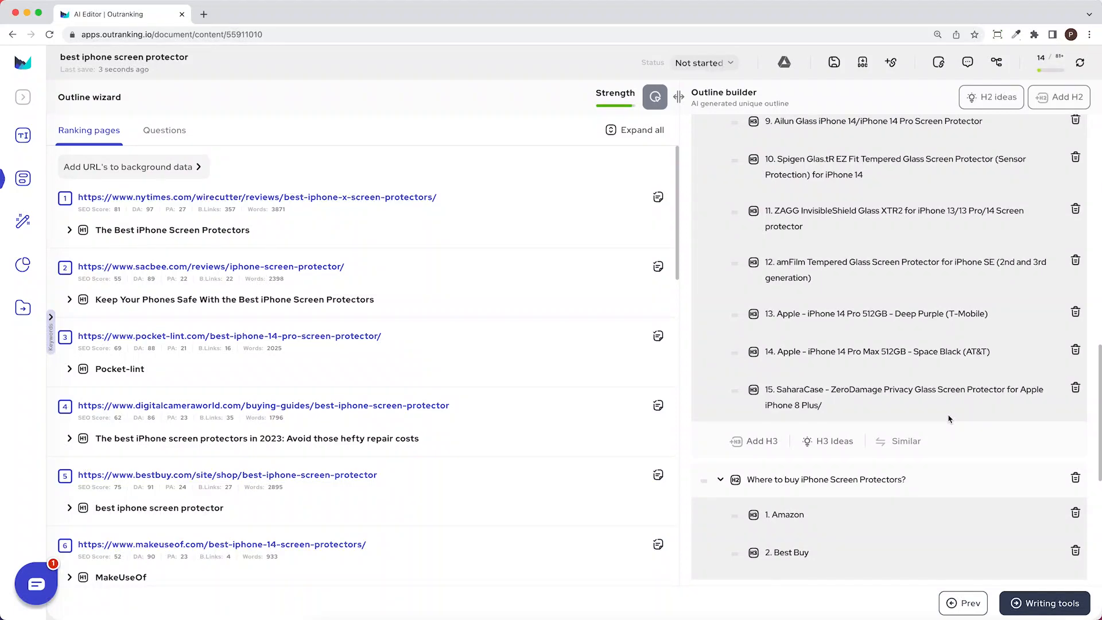
{"action": "scroll", "coordinate": [949, 418], "scroll_direction": "up", "scroll_amount": 6}
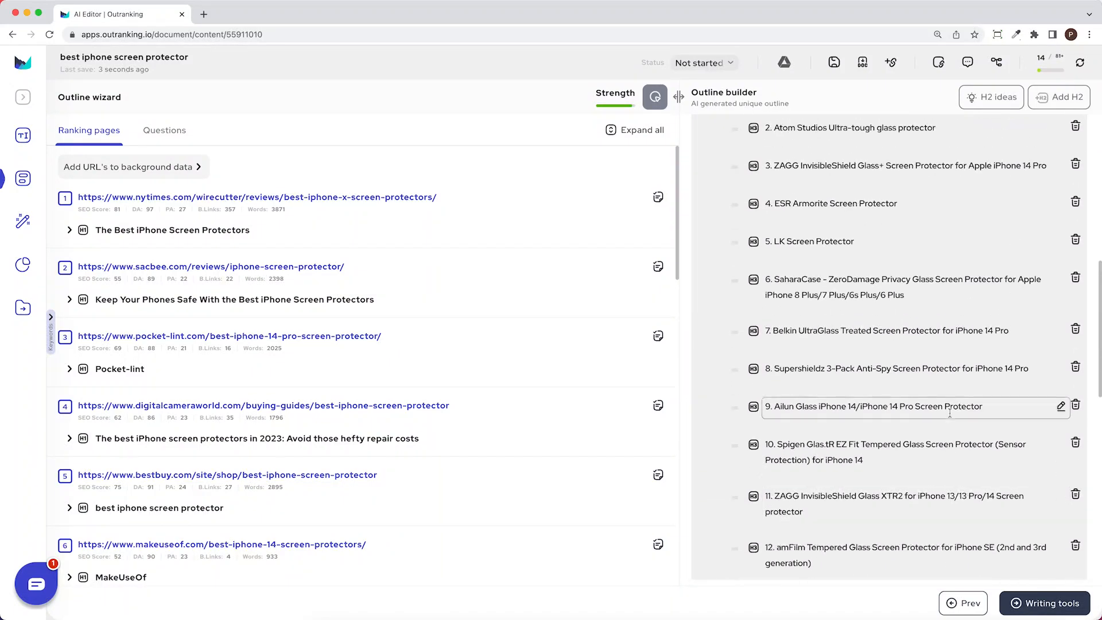
{"action": "scroll", "coordinate": [950, 412], "scroll_direction": "down", "scroll_amount": 5}
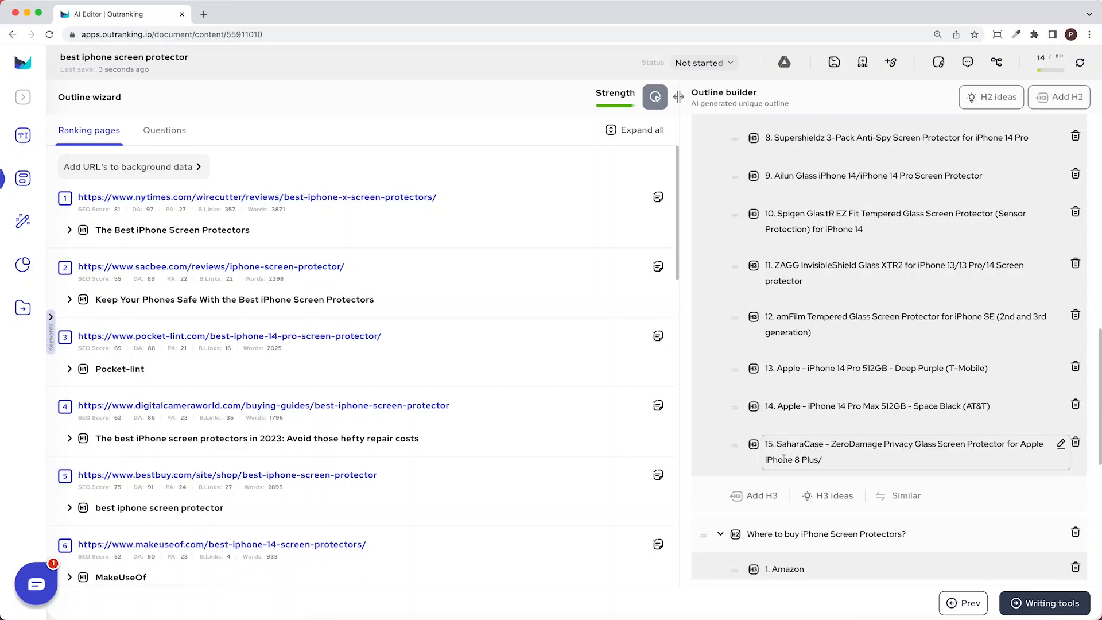
{"action": "triple_click", "coordinate": [832, 453]}
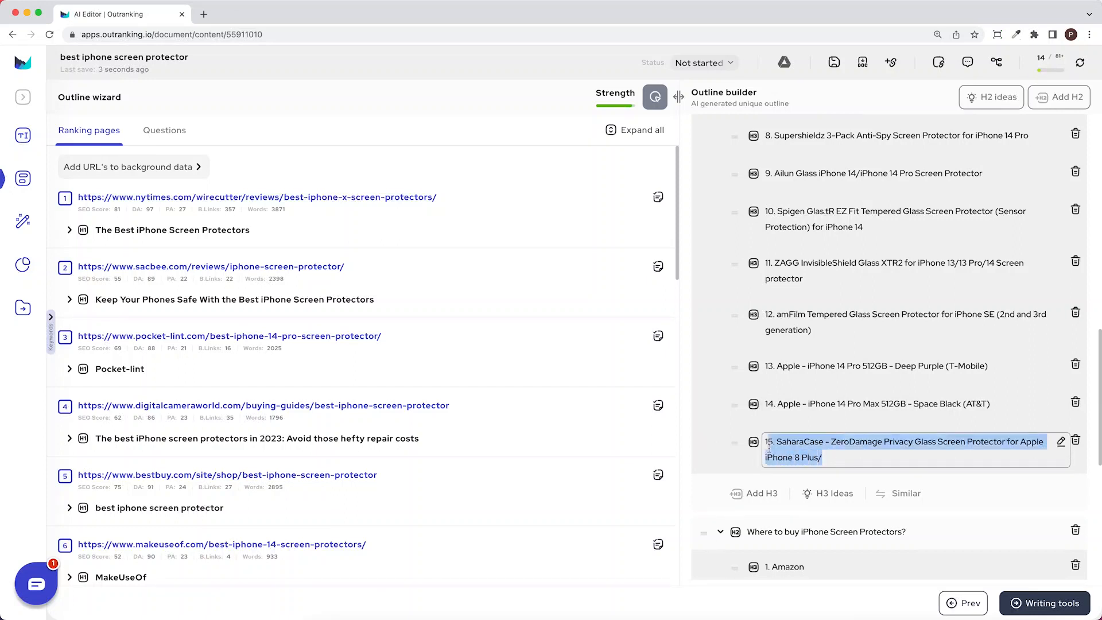
{"action": "left_click", "coordinate": [831, 453]}
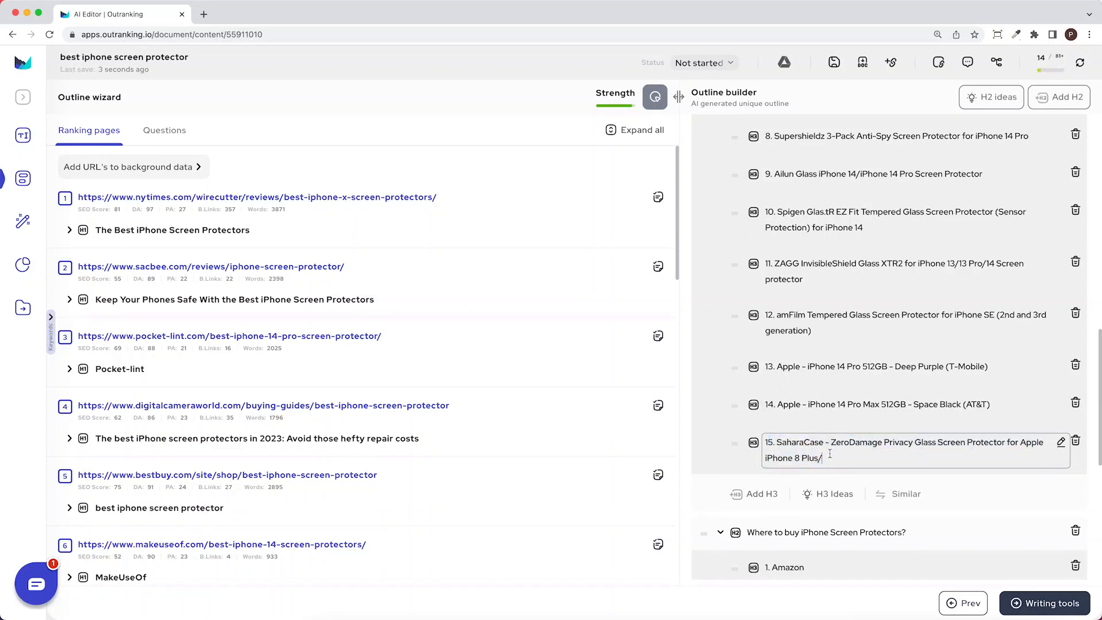
{"action": "left_click", "coordinate": [753, 494]}
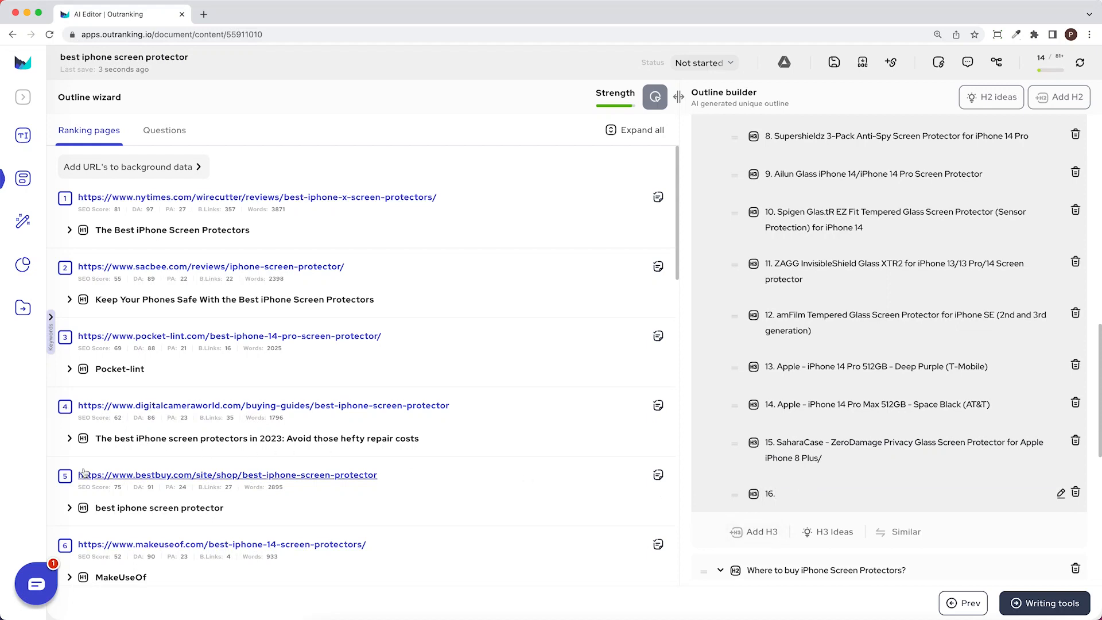
{"action": "left_click", "coordinate": [638, 132]}
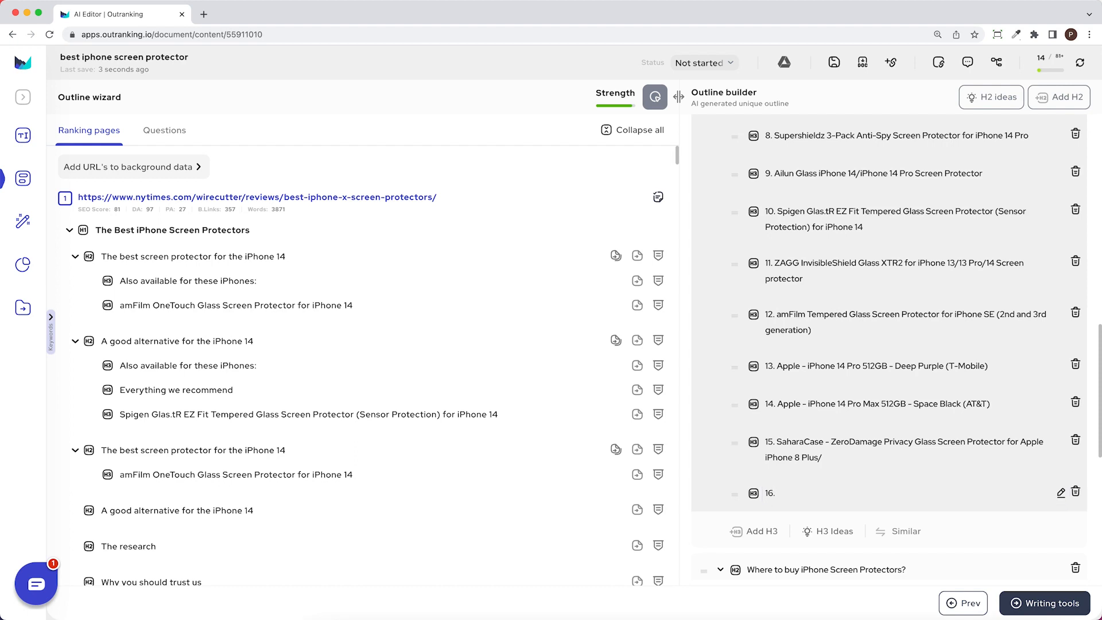
Delete the blank H3 ending "The Best iPhone Screen Protectors of 2023" and move the last SaharaCase subheading above the amFilm Tempered Glass subheading.
{"action": "left_click", "coordinate": [1075, 493]}
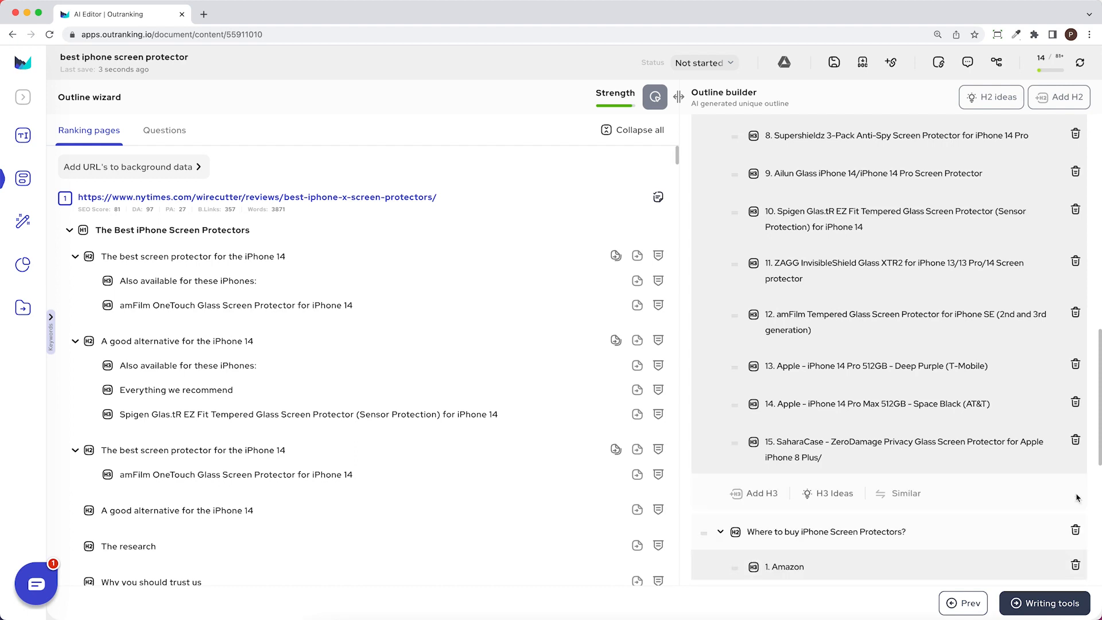
{"action": "scroll", "coordinate": [791, 448], "scroll_direction": "down", "scroll_amount": 1}
{"action": "scroll", "coordinate": [791, 448], "scroll_direction": "up", "scroll_amount": 1}
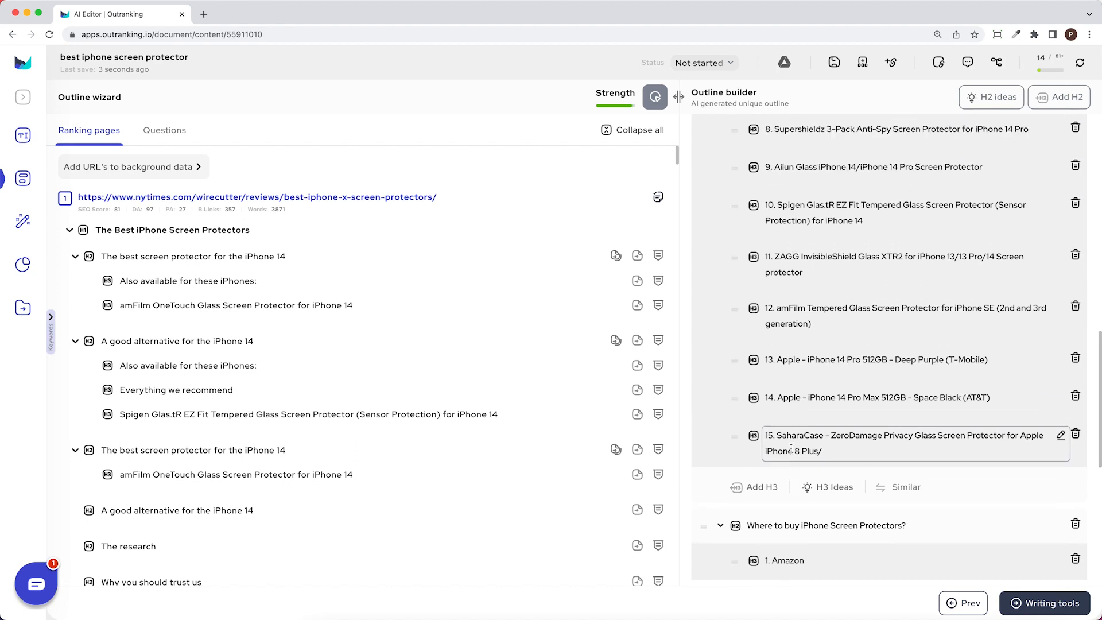
{"action": "left_click_drag", "start_coordinate": [734, 438], "coordinate": [735, 379]}
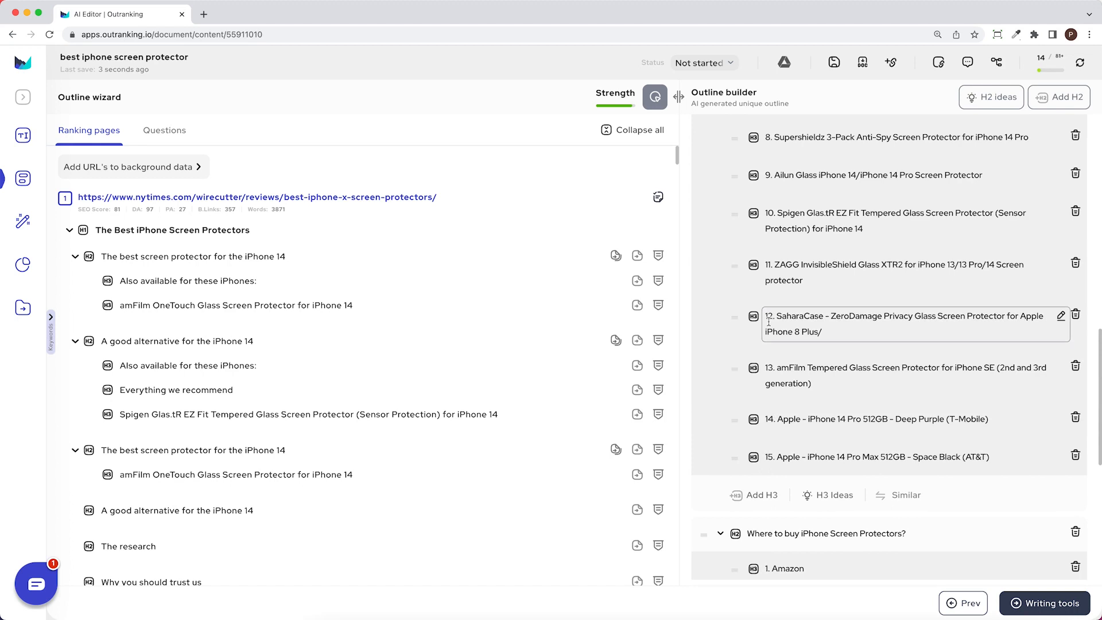
Review the product subheadings and move "Apple - iPhone 14 Pro Max 512GB" above "Apple - iPhone 14 Pro 512GB".
{"action": "scroll", "coordinate": [783, 370], "scroll_direction": "up", "scroll_amount": 2}
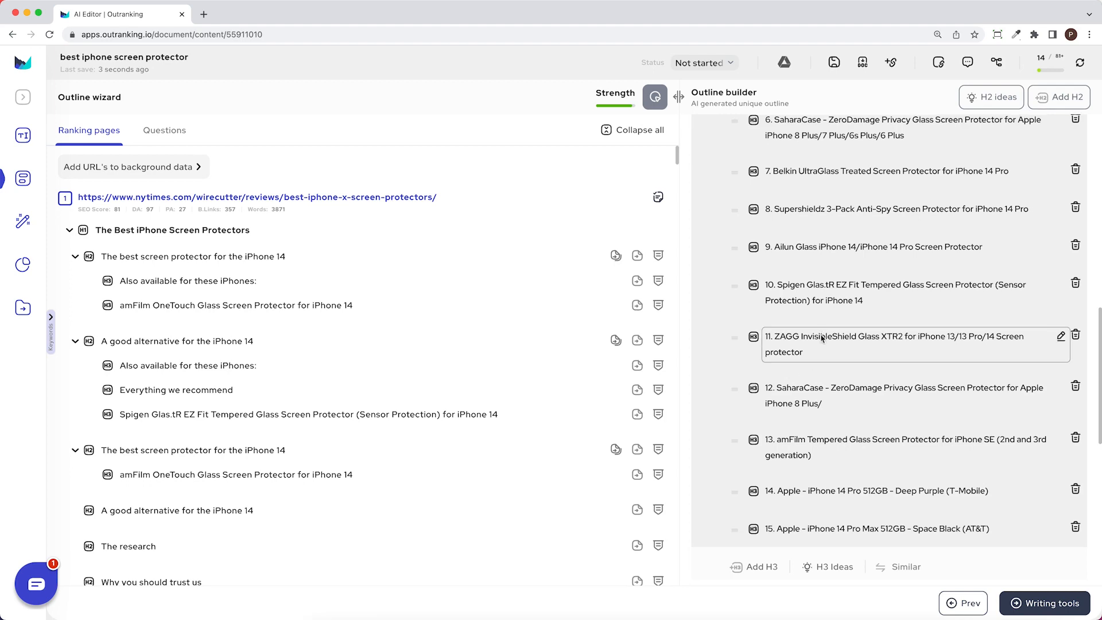
{"action": "scroll", "coordinate": [792, 367], "scroll_direction": "up", "scroll_amount": 5}
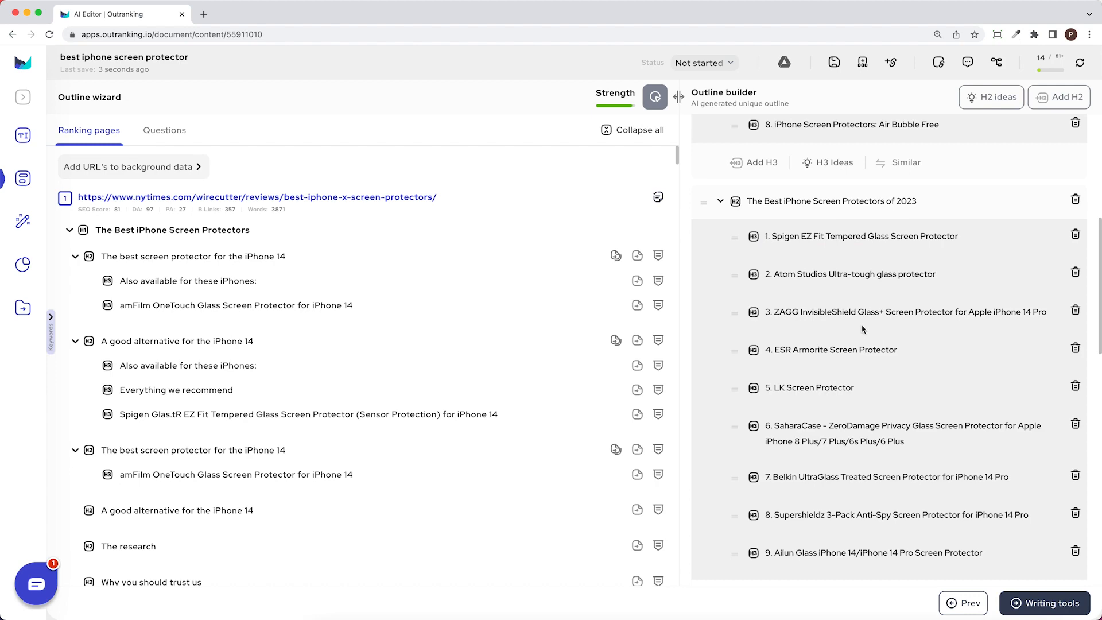
{"action": "scroll", "coordinate": [860, 327], "scroll_direction": "down", "scroll_amount": 5}
{"action": "scroll", "coordinate": [857, 328], "scroll_direction": "down", "scroll_amount": 4}
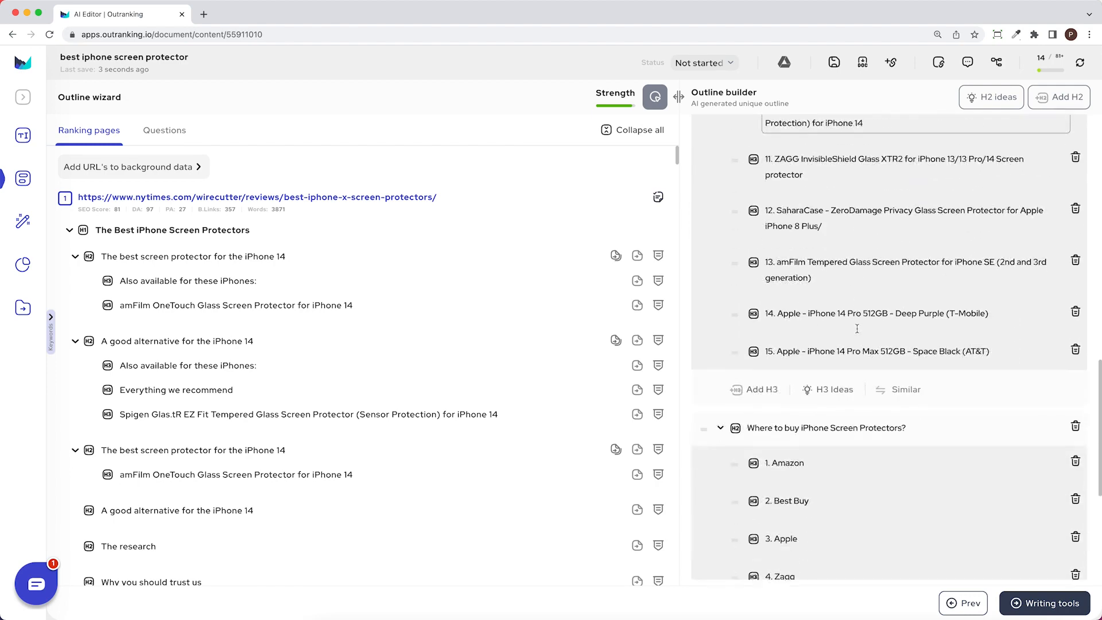
{"action": "left_click_drag", "start_coordinate": [734, 351], "coordinate": [729, 254]}
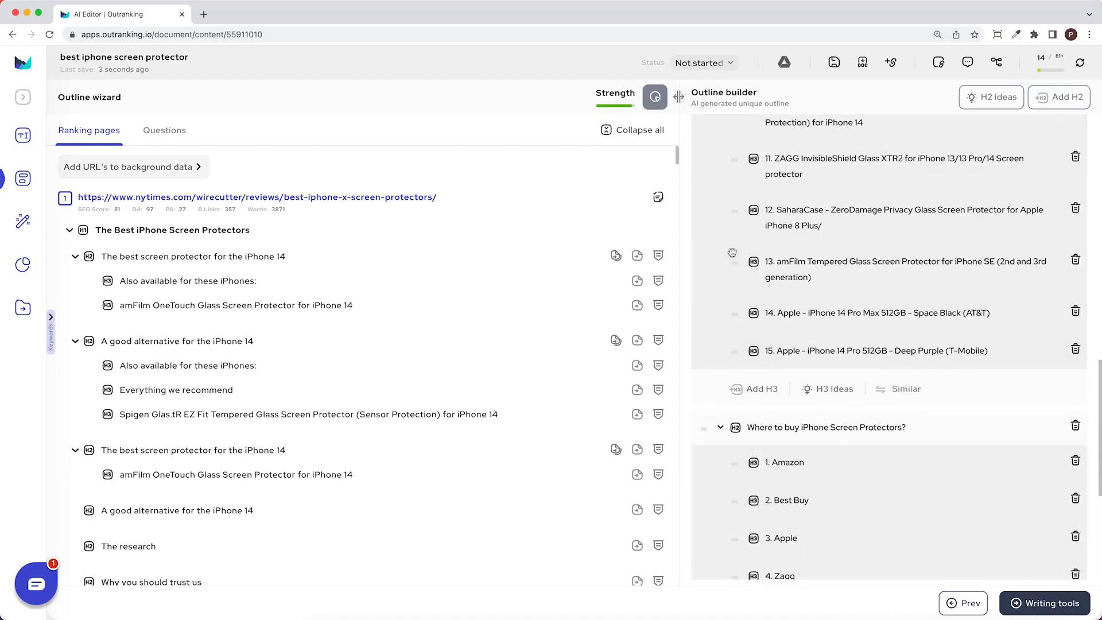
{"action": "scroll", "coordinate": [809, 314], "scroll_direction": "down", "scroll_amount": 1}
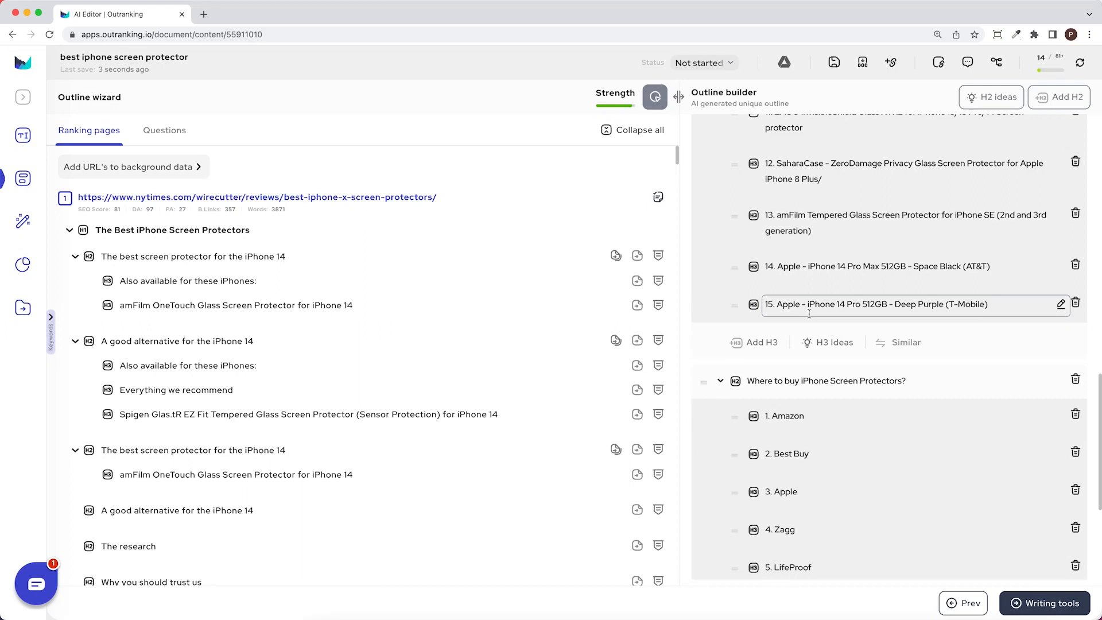
Review the retailer subheadings and delete the whole H2 section "Where to buy iPhone Screen Protectors?".
{"action": "scroll", "coordinate": [810, 314], "scroll_direction": "down", "scroll_amount": 3}
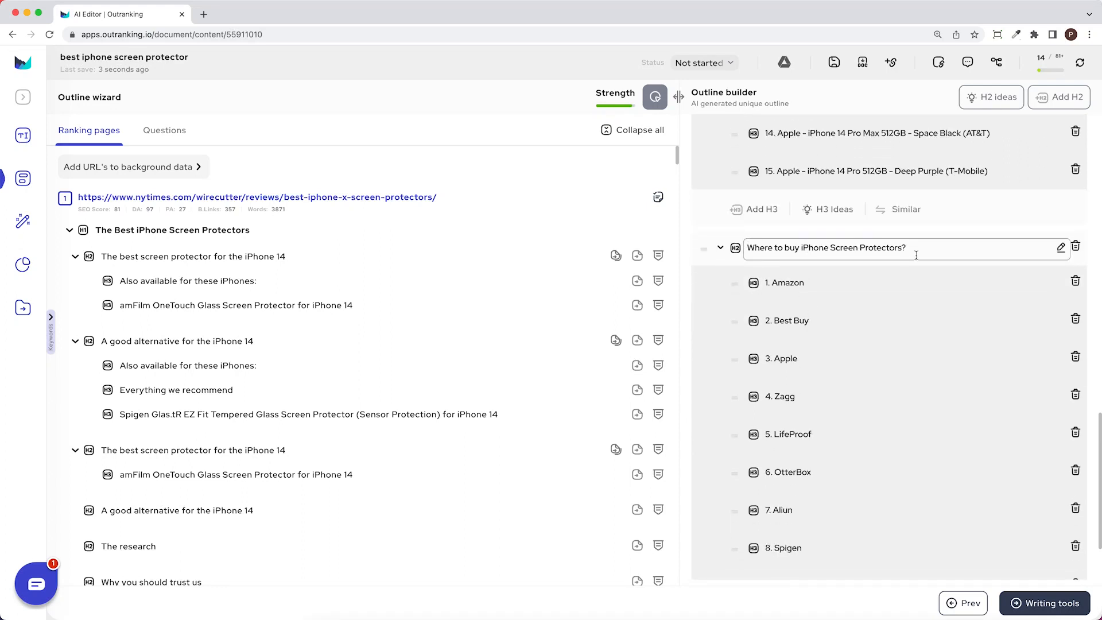
{"action": "scroll", "coordinate": [889, 353], "scroll_direction": "up", "scroll_amount": 1}
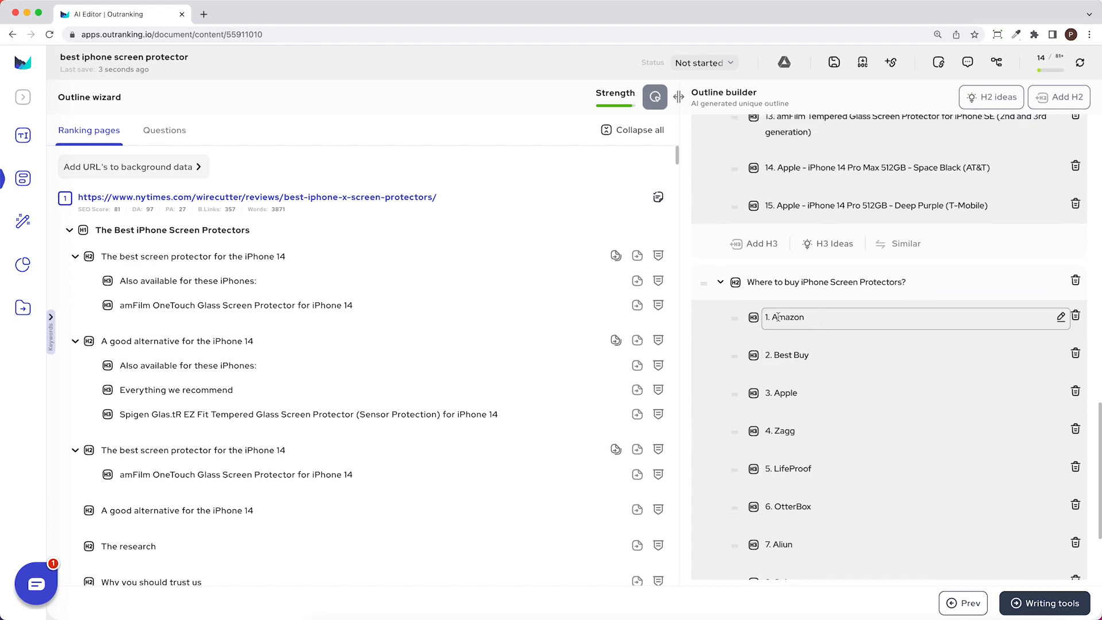
{"action": "scroll", "coordinate": [904, 502], "scroll_direction": "down", "scroll_amount": 2}
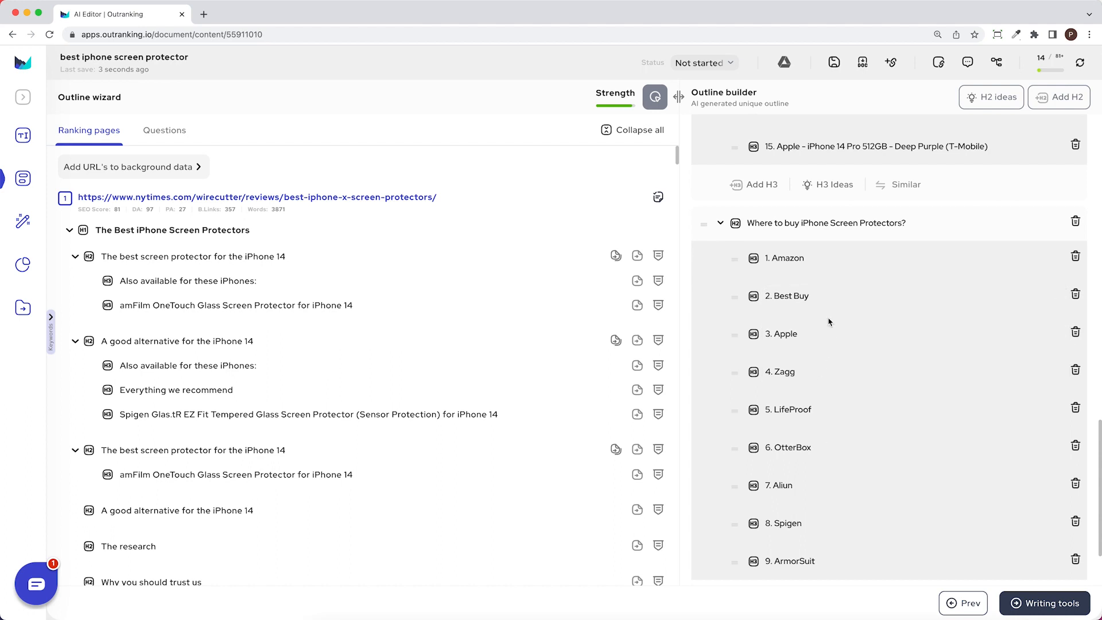
{"action": "scroll", "coordinate": [790, 384], "scroll_direction": "down", "scroll_amount": 2}
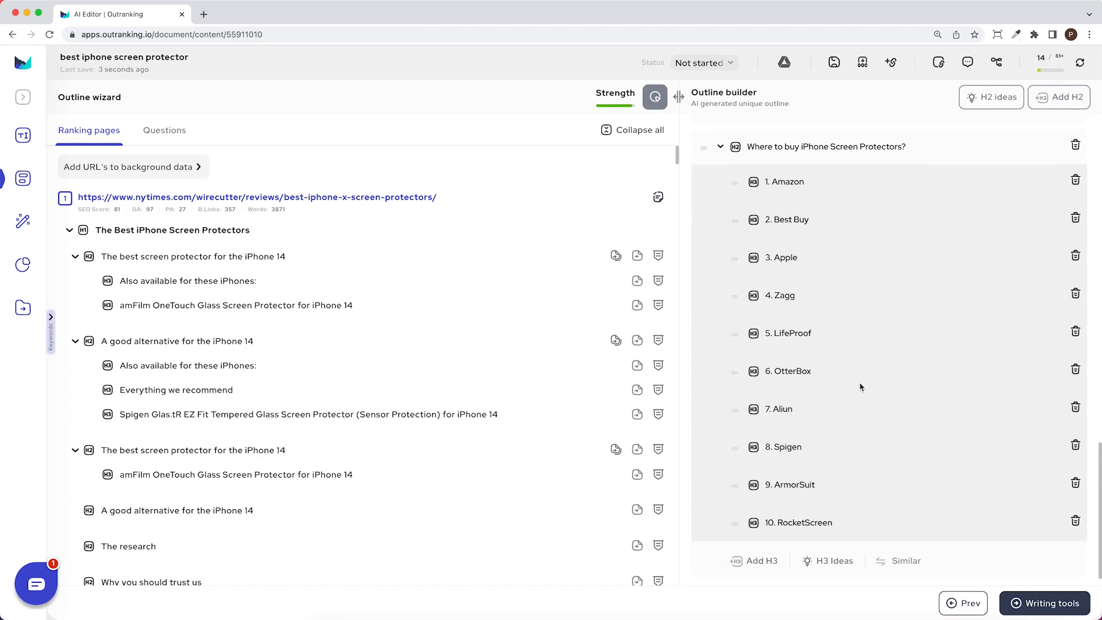
{"action": "scroll", "coordinate": [859, 387], "scroll_direction": "up", "scroll_amount": 5}
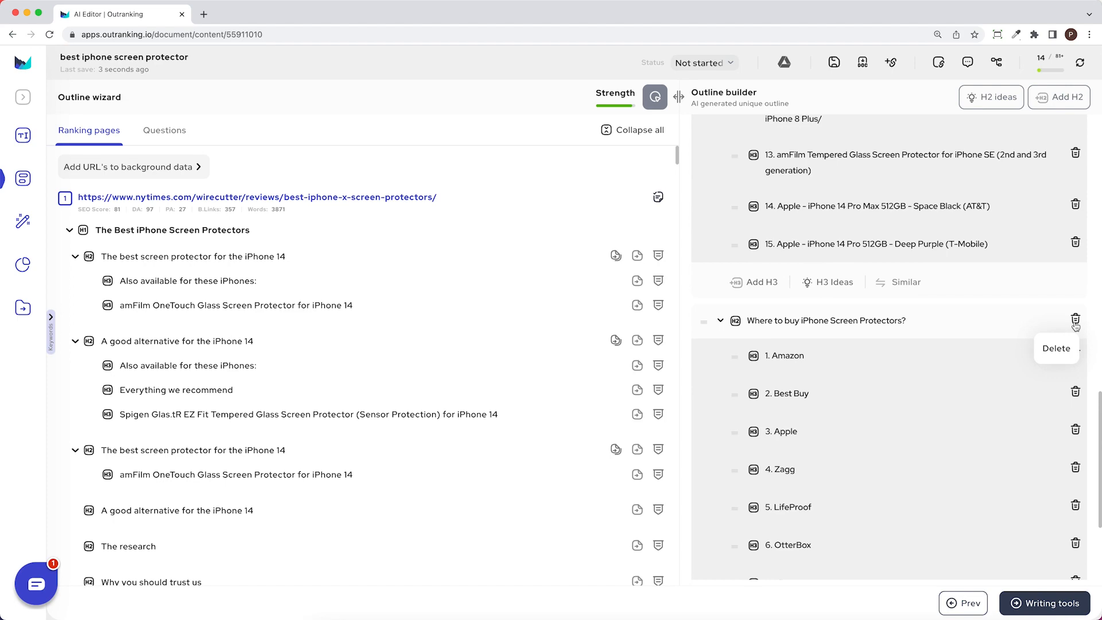
{"action": "scroll", "coordinate": [1075, 321], "scroll_direction": "up", "scroll_amount": 8}
{"action": "scroll", "coordinate": [930, 345], "scroll_direction": "up", "scroll_amount": 4}
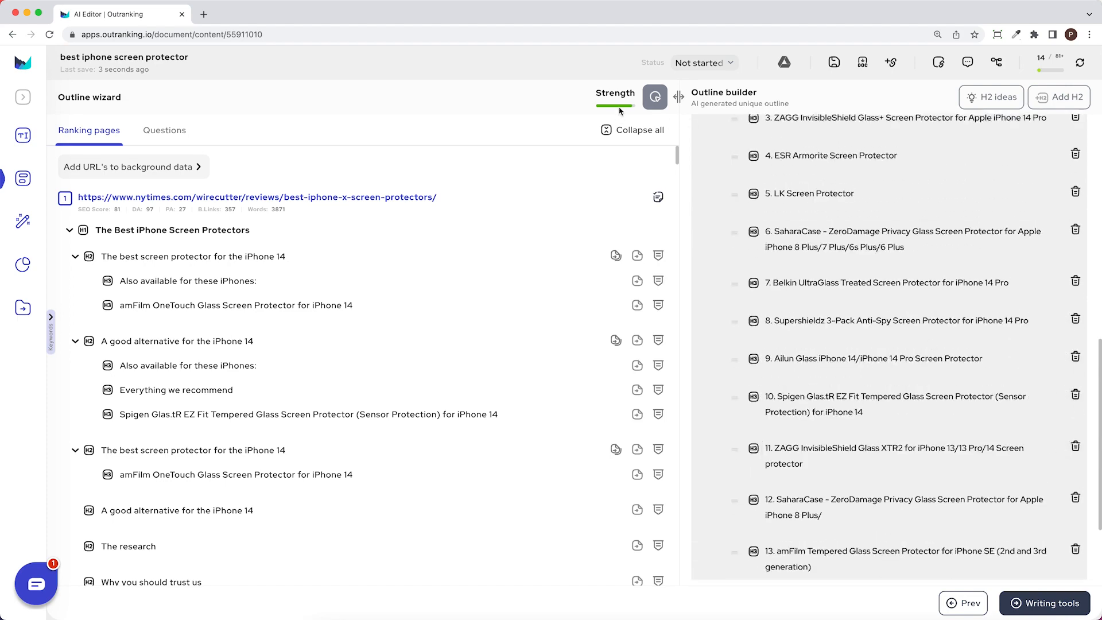
Examine the outline strength details and the used and unused search terms in the H tags, then return to the ranking pages.
{"action": "scroll", "coordinate": [907, 214], "scroll_direction": "up", "scroll_amount": 5}
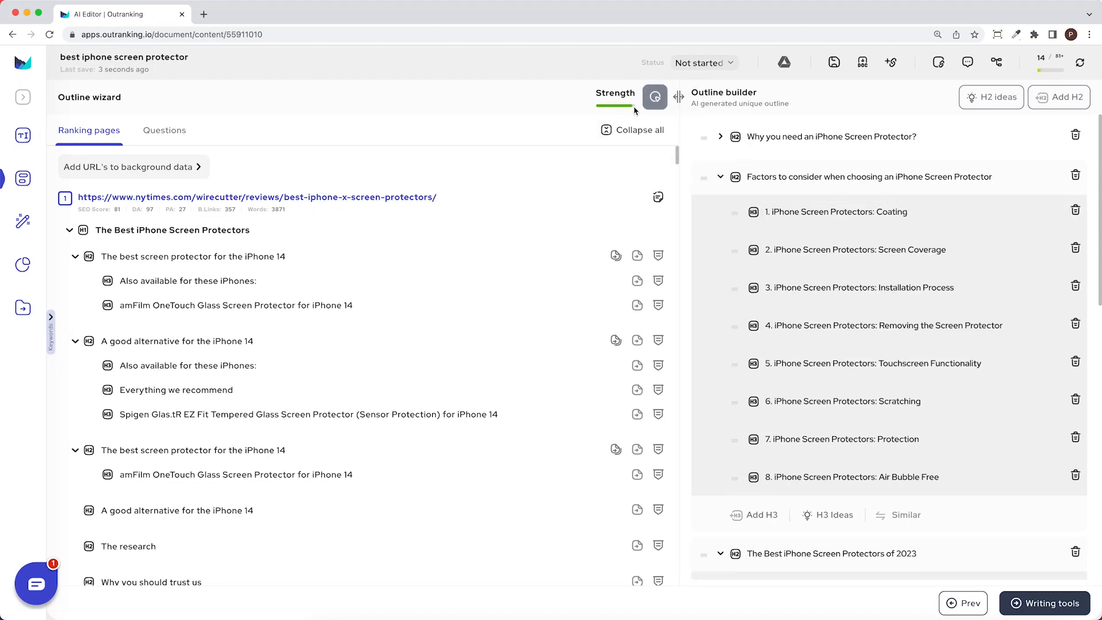
{"action": "left_click", "coordinate": [655, 98]}
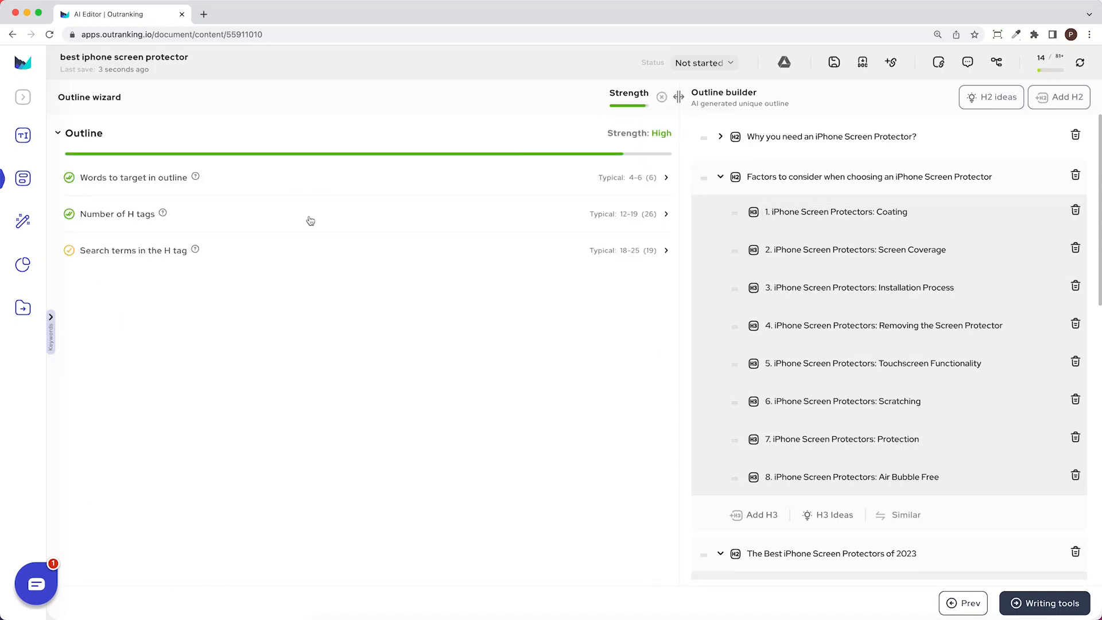
{"action": "left_click", "coordinate": [224, 253]}
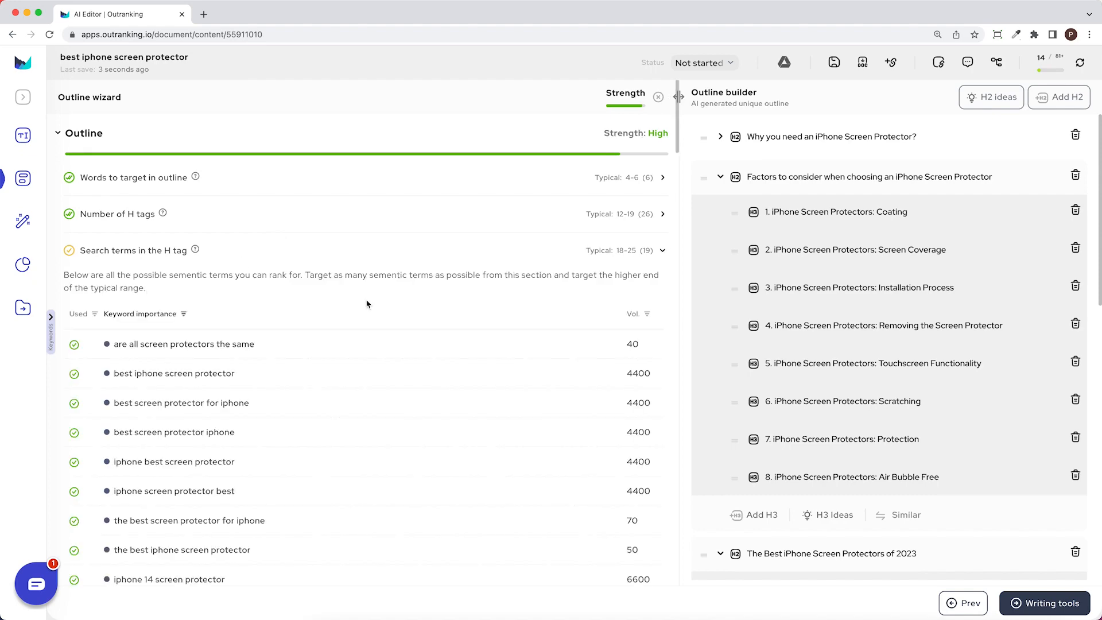
{"action": "scroll", "coordinate": [366, 305], "scroll_direction": "down", "scroll_amount": 2}
{"action": "scroll", "coordinate": [366, 304], "scroll_direction": "down", "scroll_amount": 6}
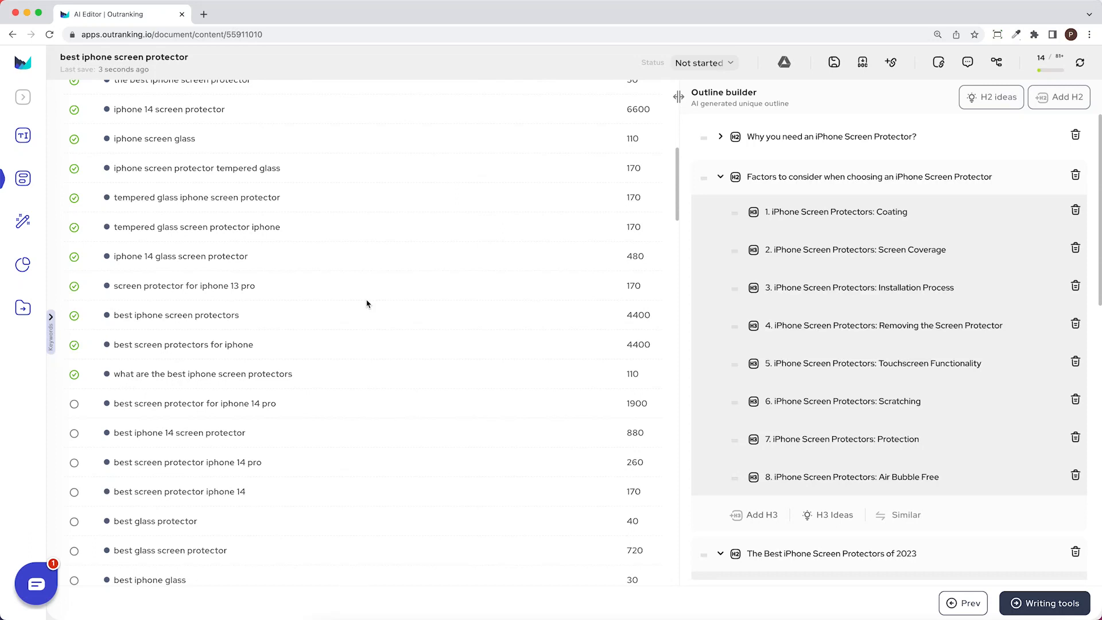
{"action": "scroll", "coordinate": [368, 312], "scroll_direction": "down", "scroll_amount": 2}
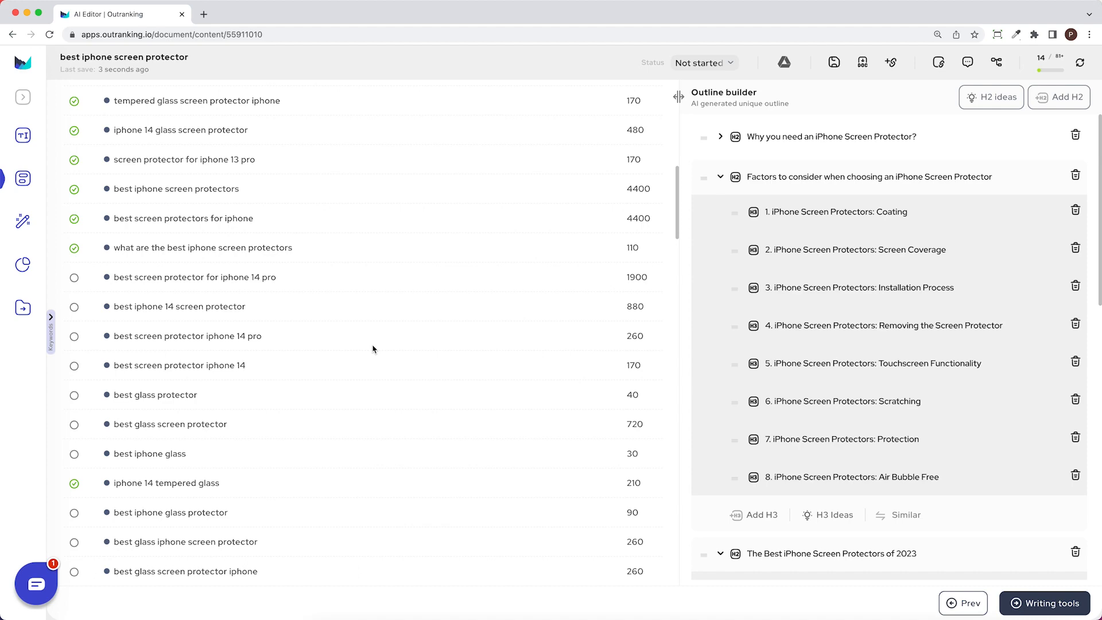
{"action": "scroll", "coordinate": [373, 348], "scroll_direction": "down", "scroll_amount": 5}
{"action": "scroll", "coordinate": [363, 327], "scroll_direction": "down", "scroll_amount": 3}
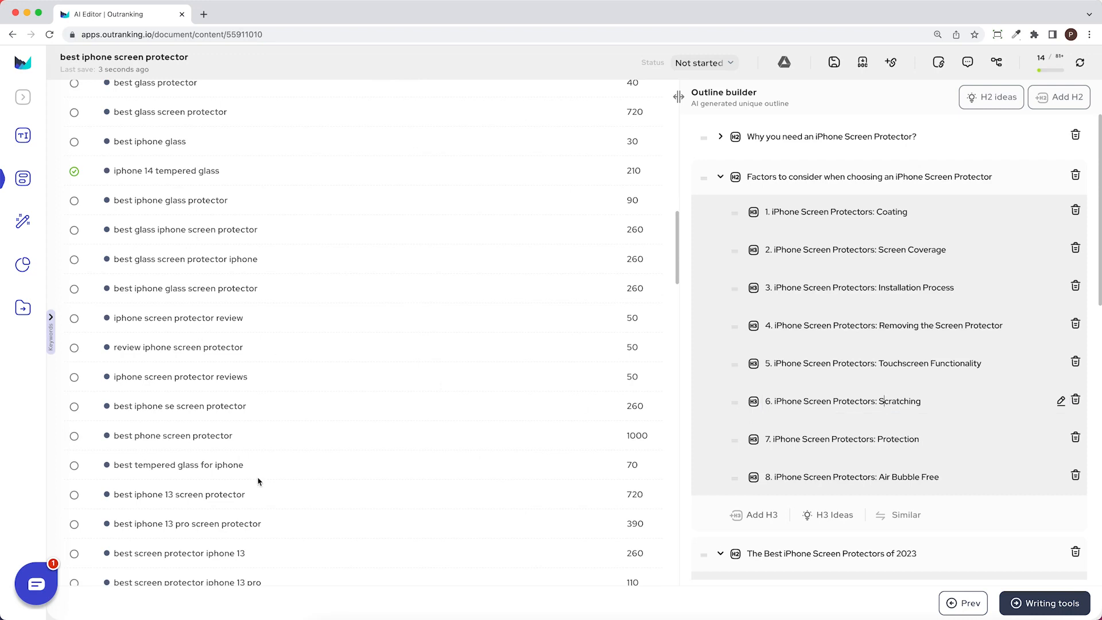
{"action": "triple_click", "coordinate": [112, 381]}
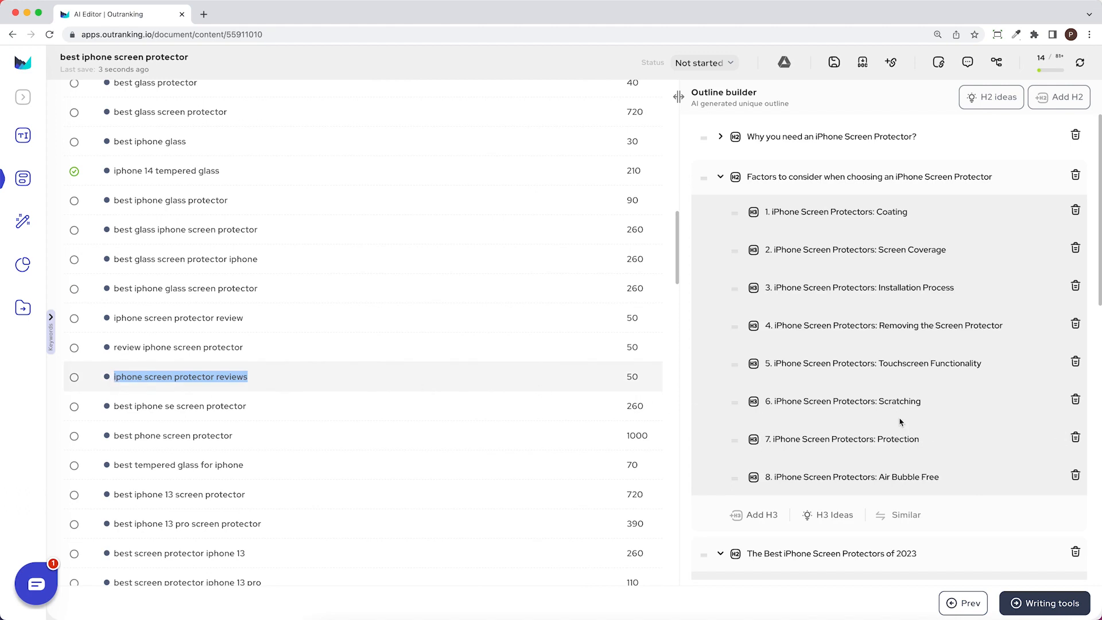
{"action": "left_click", "coordinate": [757, 214]}
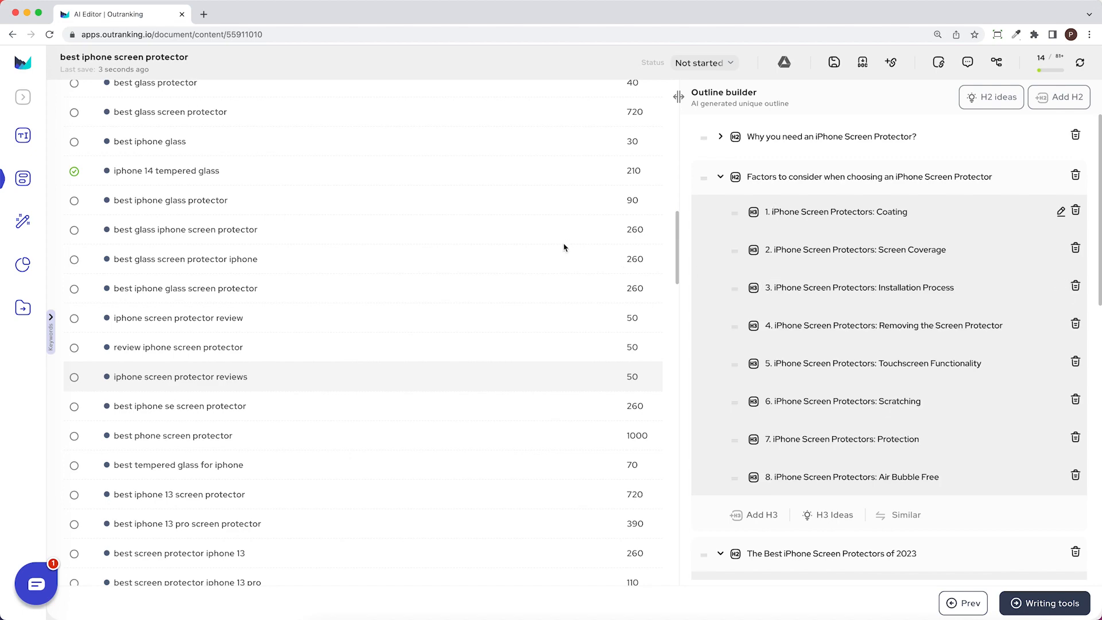
{"action": "scroll", "coordinate": [586, 249], "scroll_direction": "up", "scroll_amount": 15}
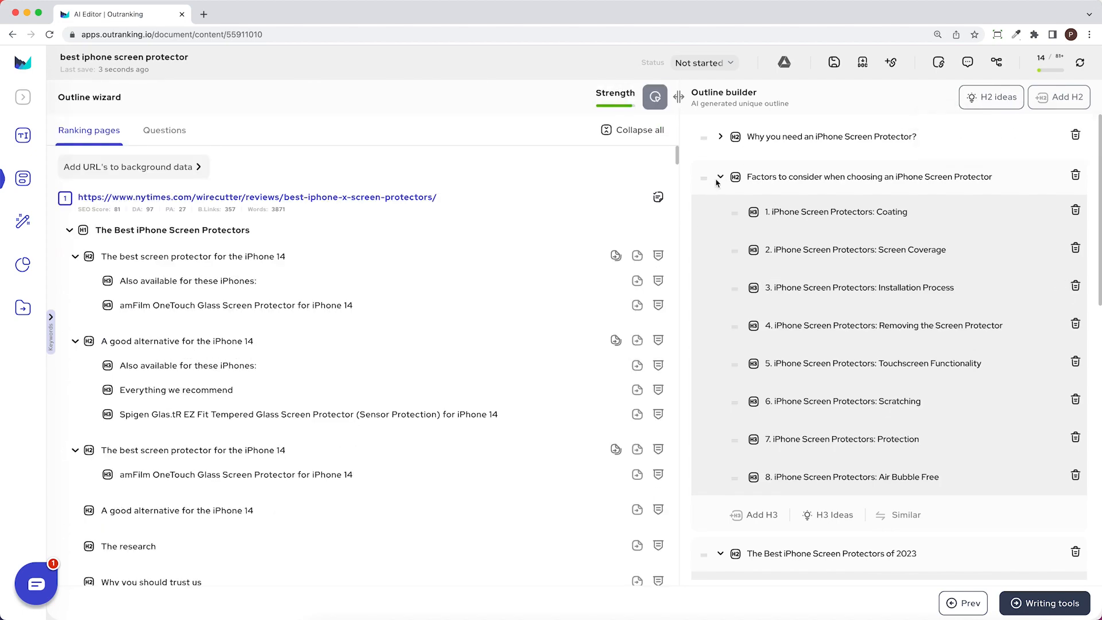
Collapse the "Factors to consider" and "The Best iPhone Screen Protectors of 2023" sections and add a blank, expanded H2 section at the end.
{"action": "left_click", "coordinate": [720, 176]}
{"action": "left_click", "coordinate": [720, 219]}
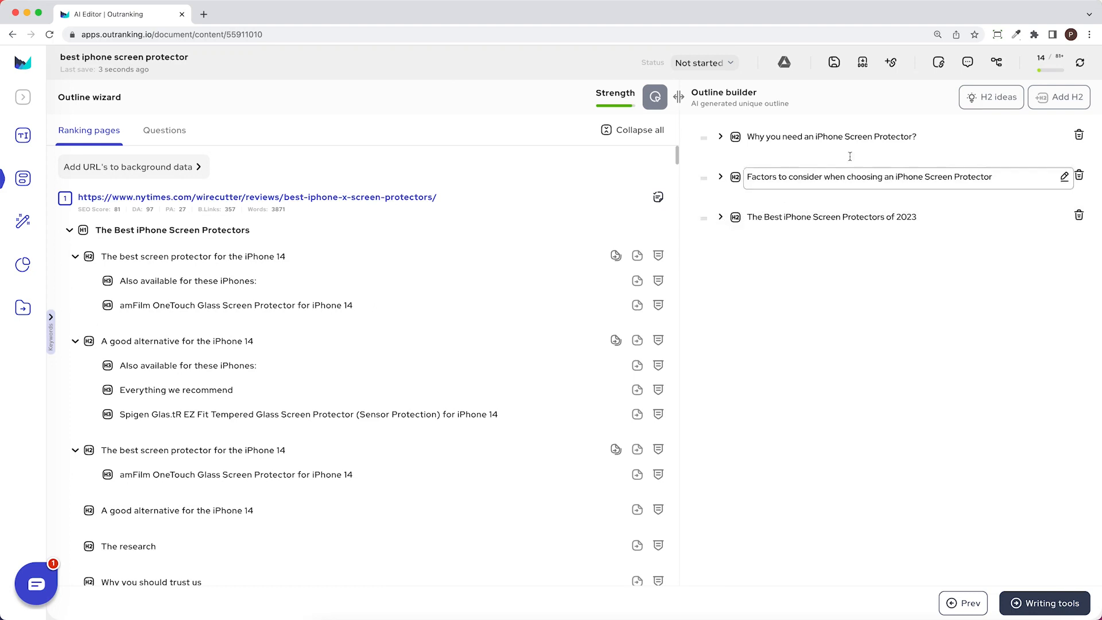
{"action": "left_click", "coordinate": [1066, 97]}
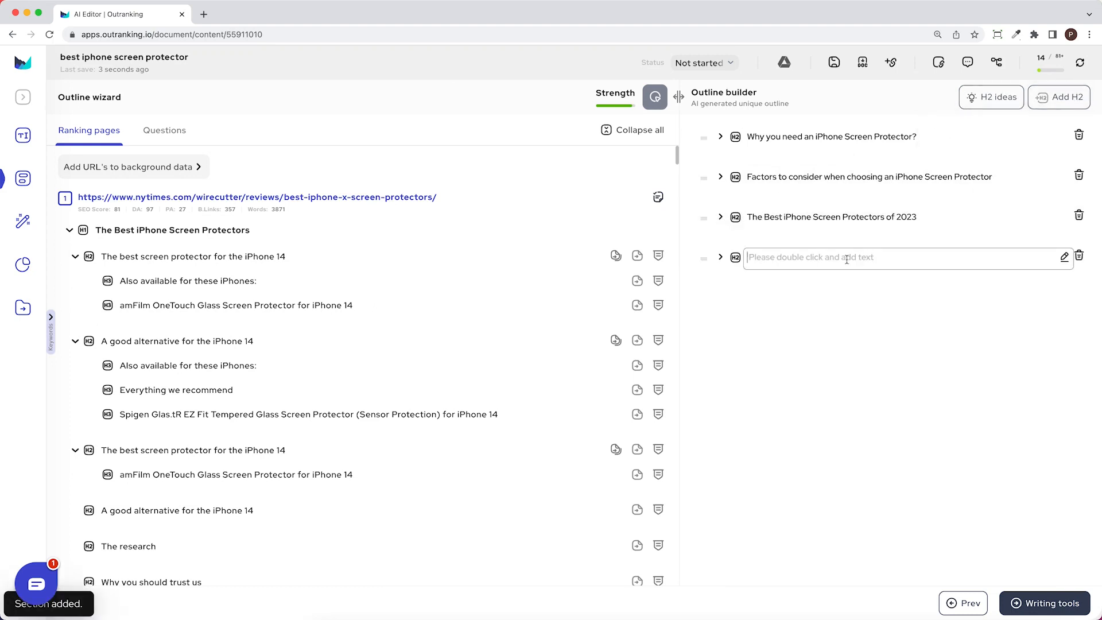
{"action": "left_click", "coordinate": [720, 257]}
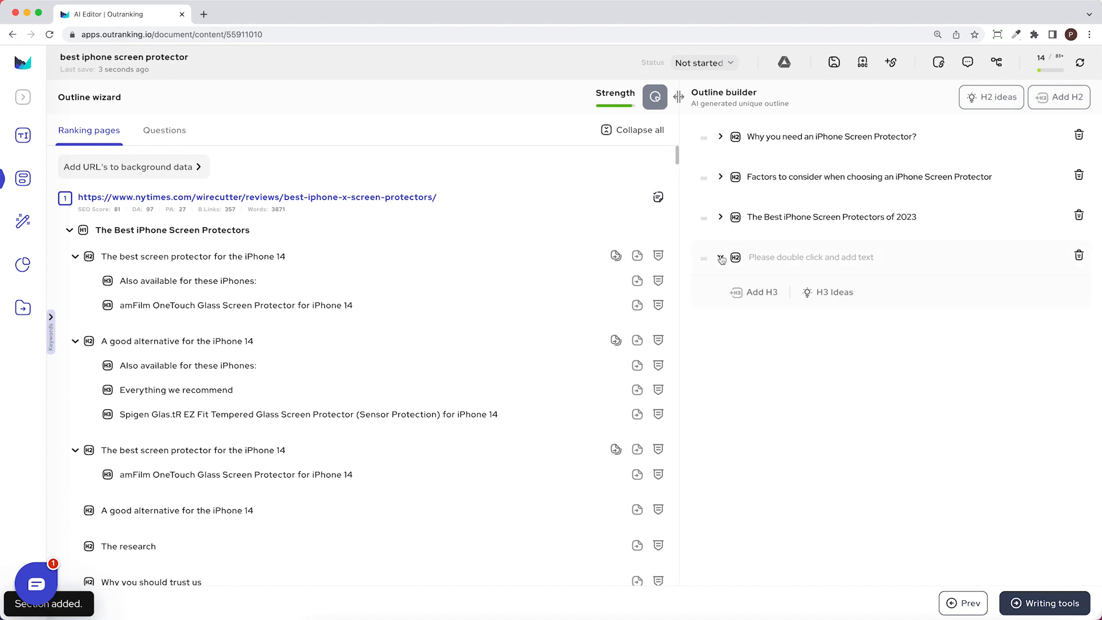
Add a blank H3 to the new section, promote it to a separate H2 above that section, and delete it again.
{"action": "left_click", "coordinate": [753, 293]}
{"action": "double_click", "coordinate": [802, 293]}
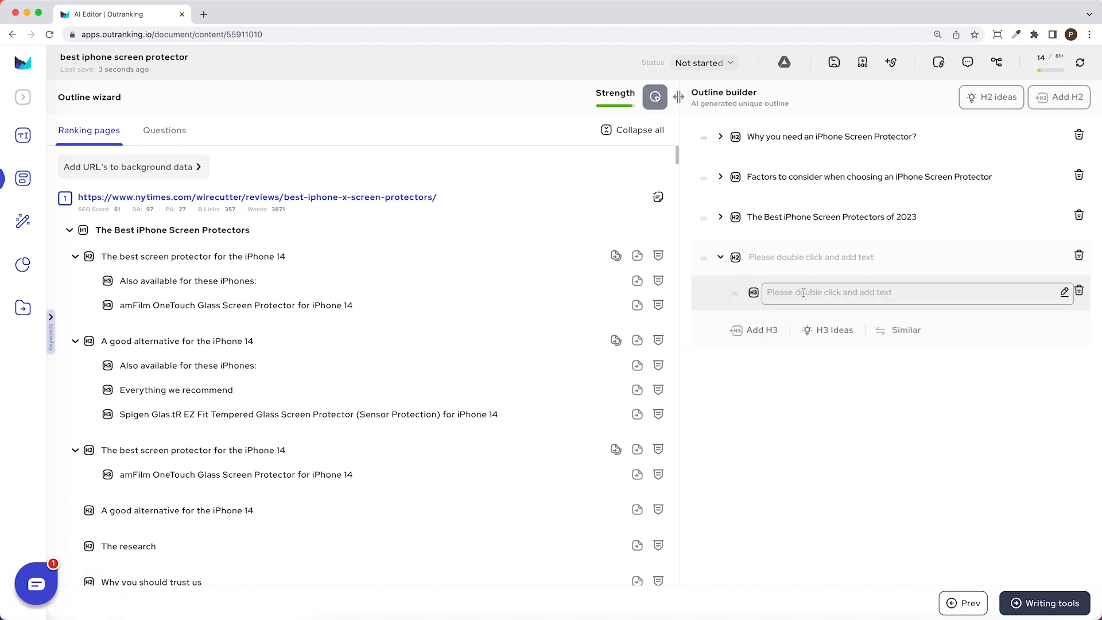
{"action": "left_click_drag", "start_coordinate": [733, 294], "coordinate": [700, 352]}
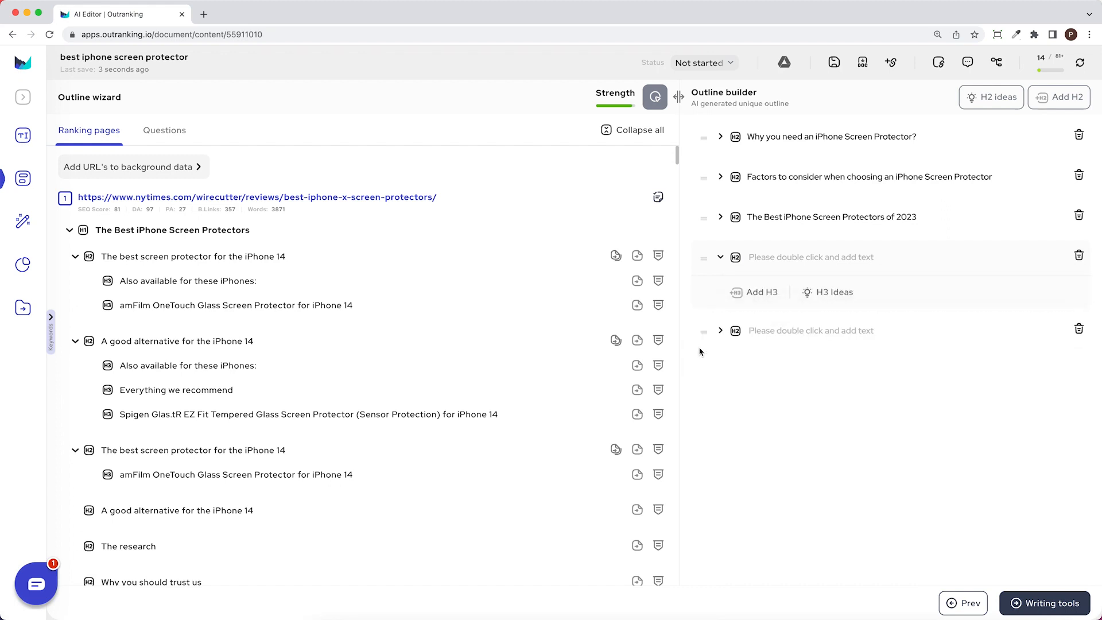
{"action": "left_click_drag", "start_coordinate": [704, 331], "coordinate": [699, 248]}
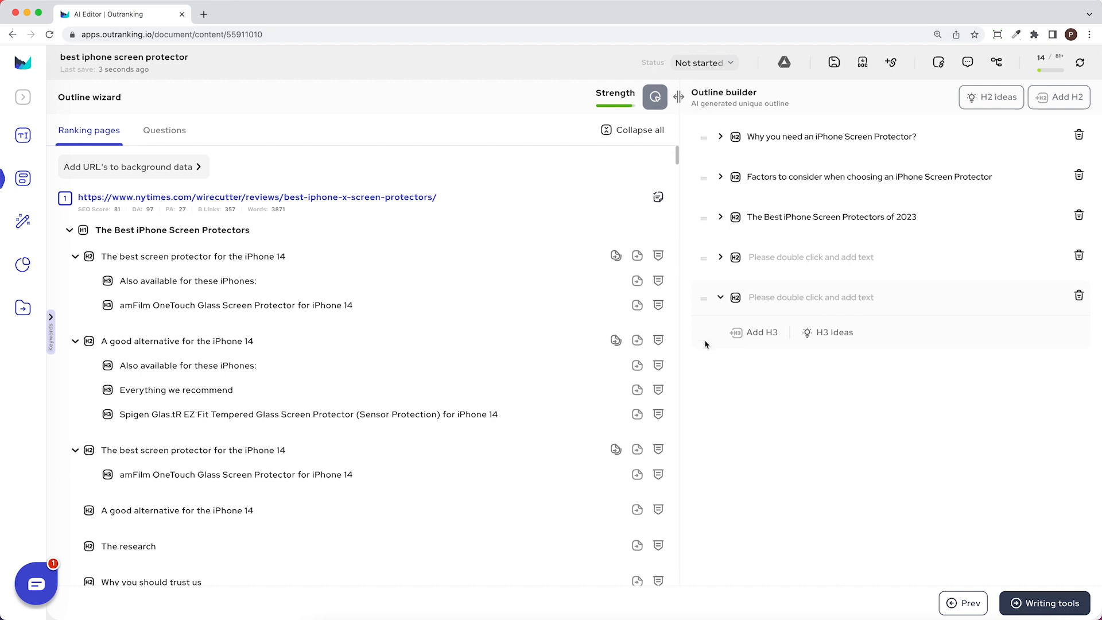
{"action": "left_click", "coordinate": [1079, 256]}
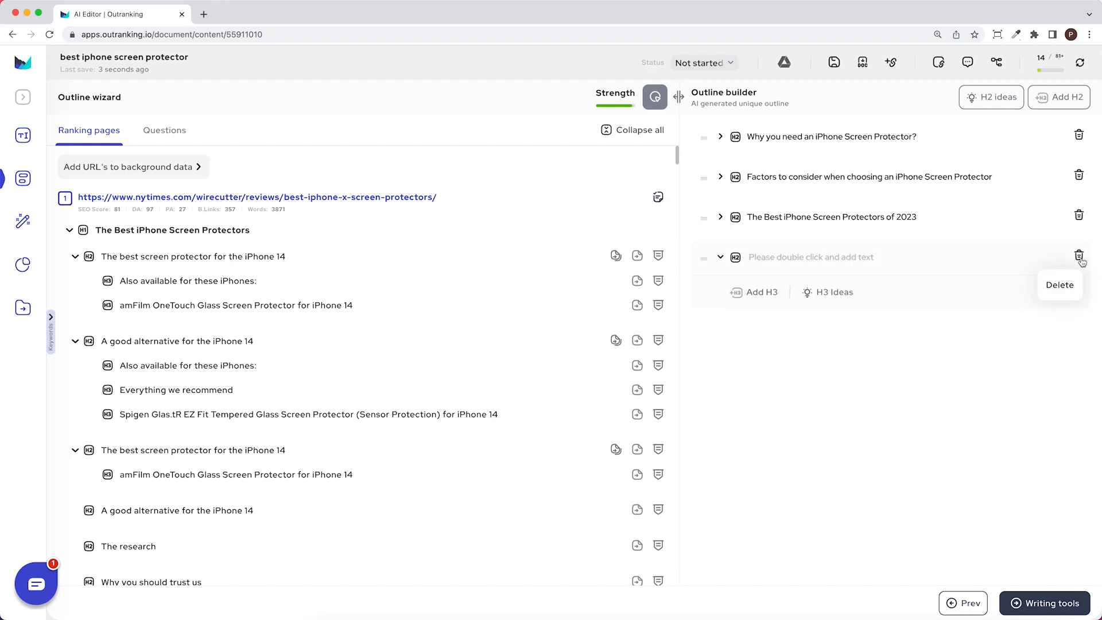